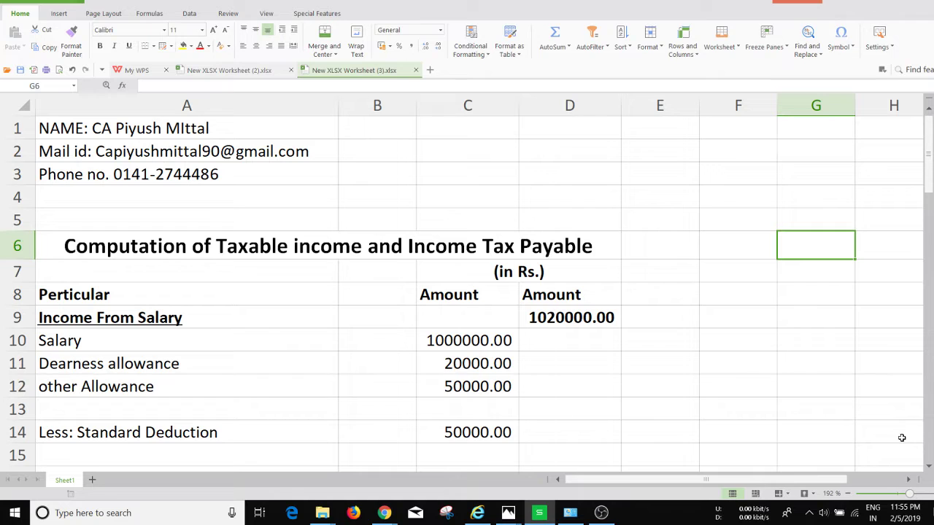
key(Down)
key(Down)
key(Down)
key(Down)
key(Down)
key(Left)
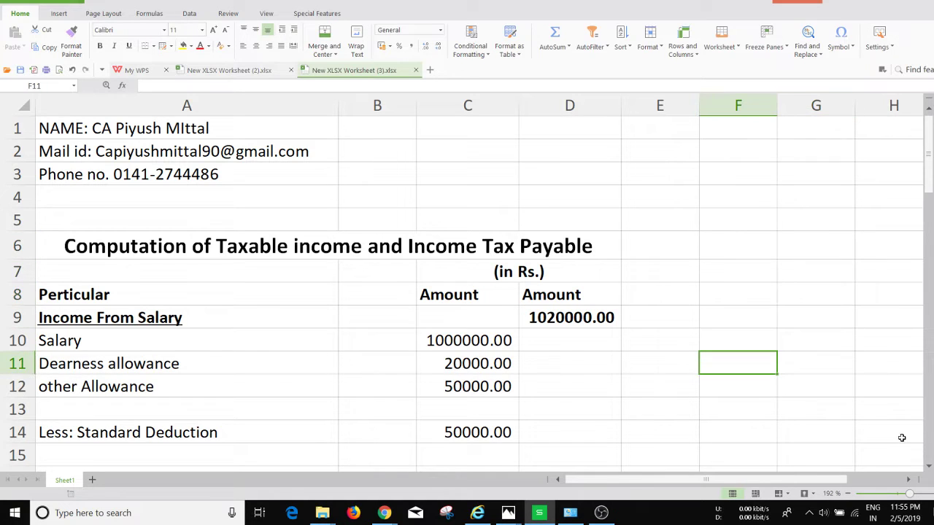
click(898, 494)
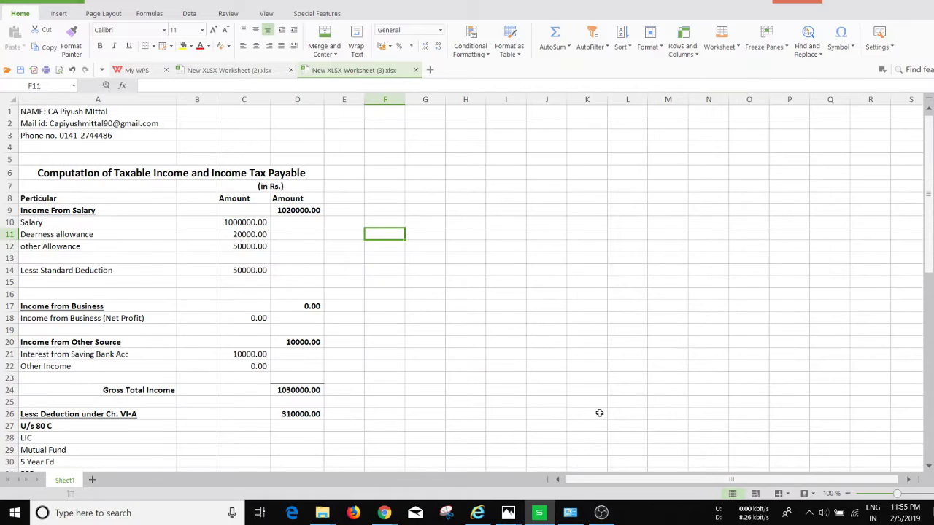
click(911, 496)
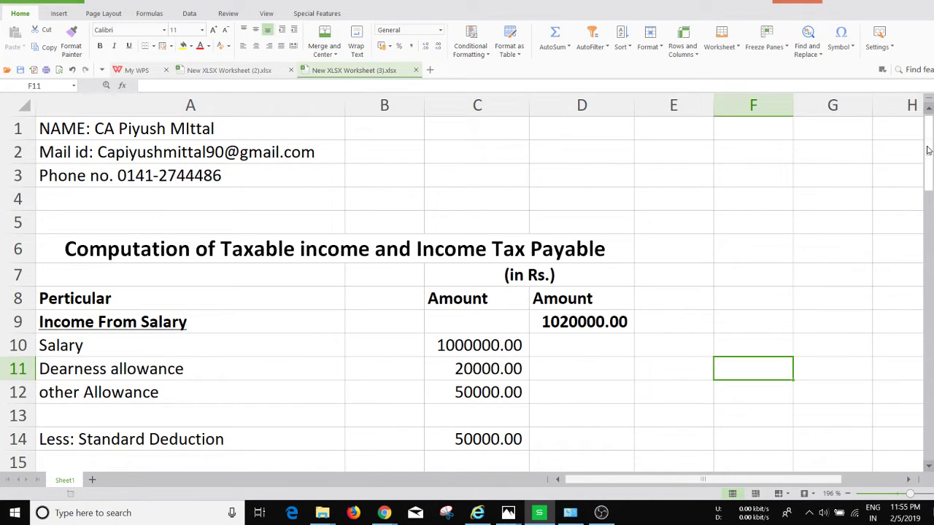
right_click(924, 197)
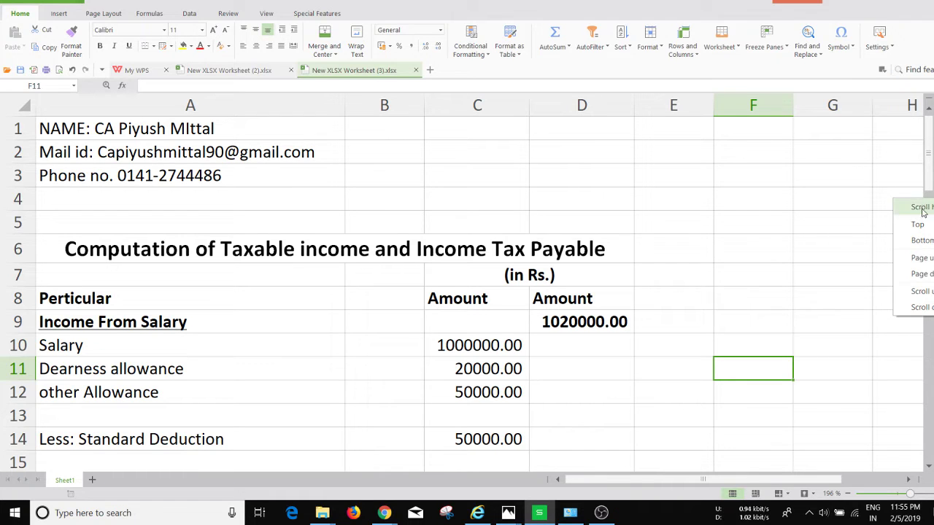
click(915, 219)
mouse_move(930, 154)
mouse_down()
mouse_move(912, 297)
mouse_move(881, 389)
mouse_move(884, 431)
mouse_move(915, 295)
mouse_move(924, 142)
mouse_up()
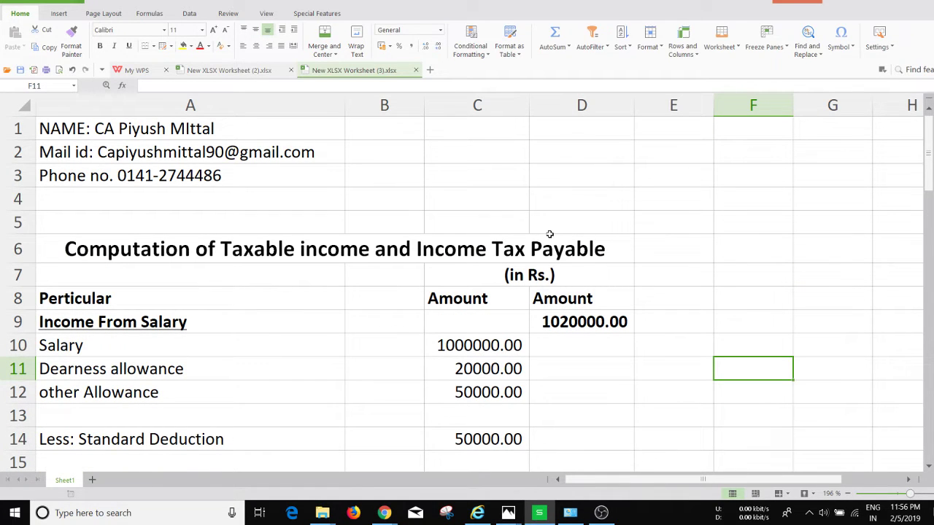
Step: Examine the salary, dearness allowance, other allowance and standard deduction amounts under Income From Salary
click(502, 346)
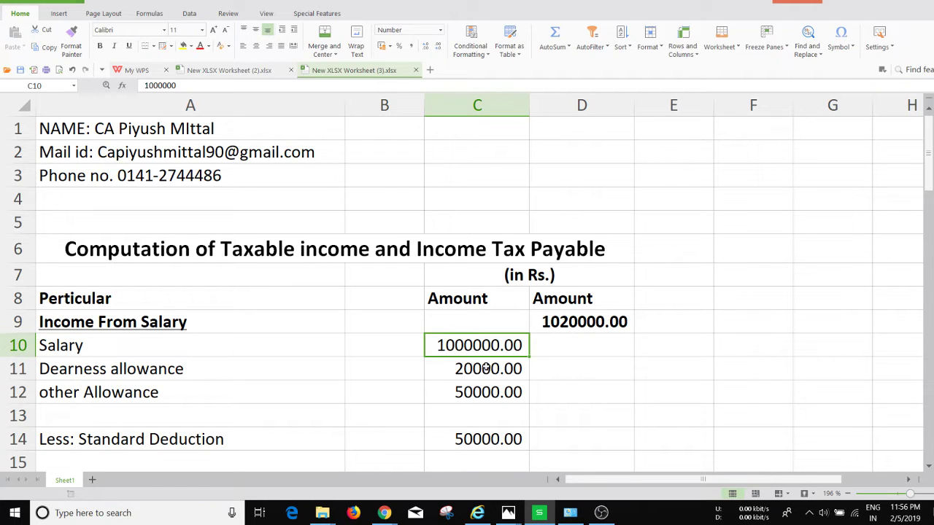
click(481, 394)
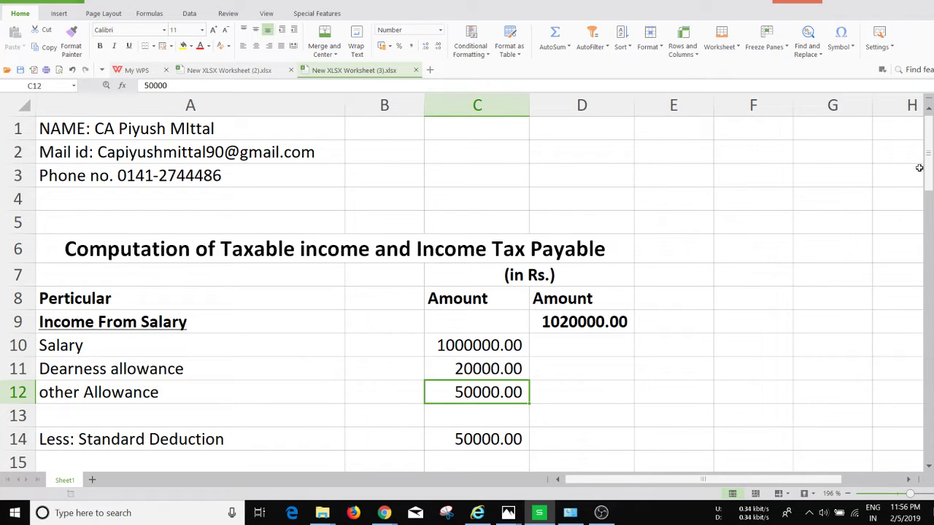
drag(931, 171, 930, 182)
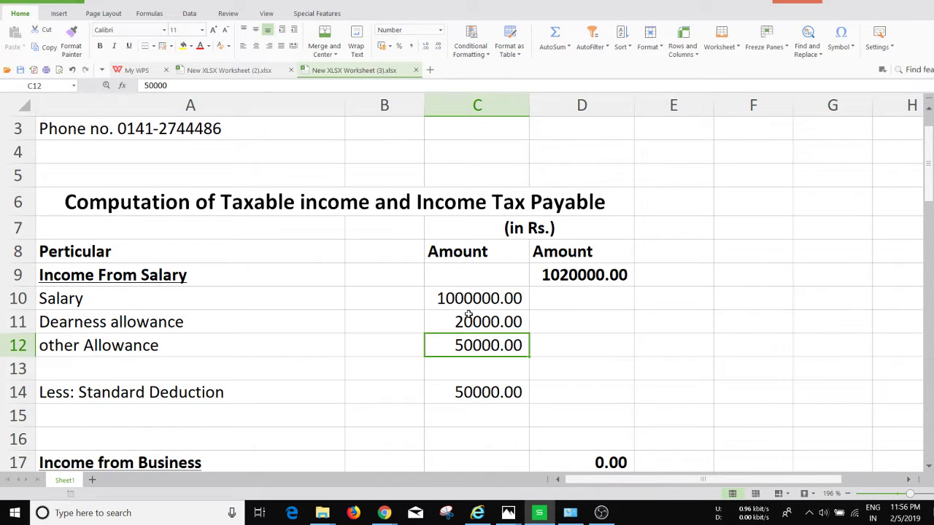
click(475, 291)
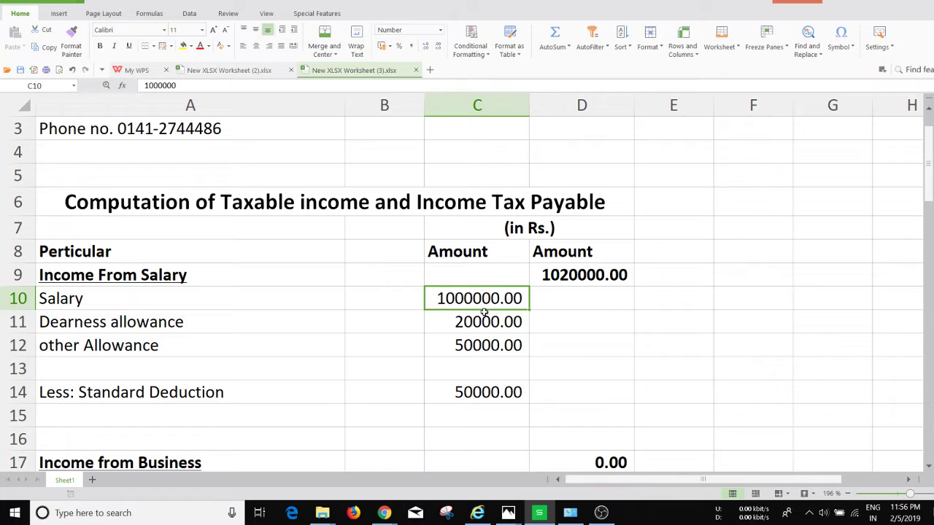
click(487, 322)
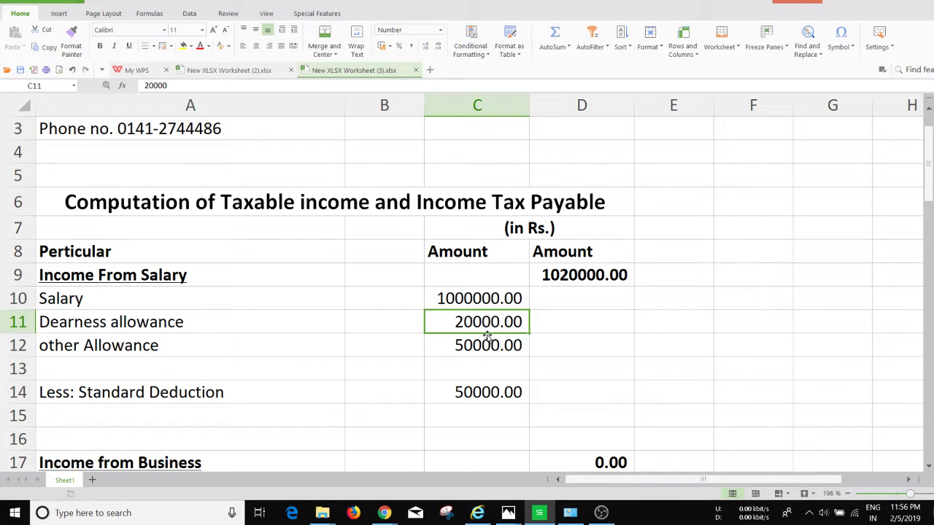
click(487, 345)
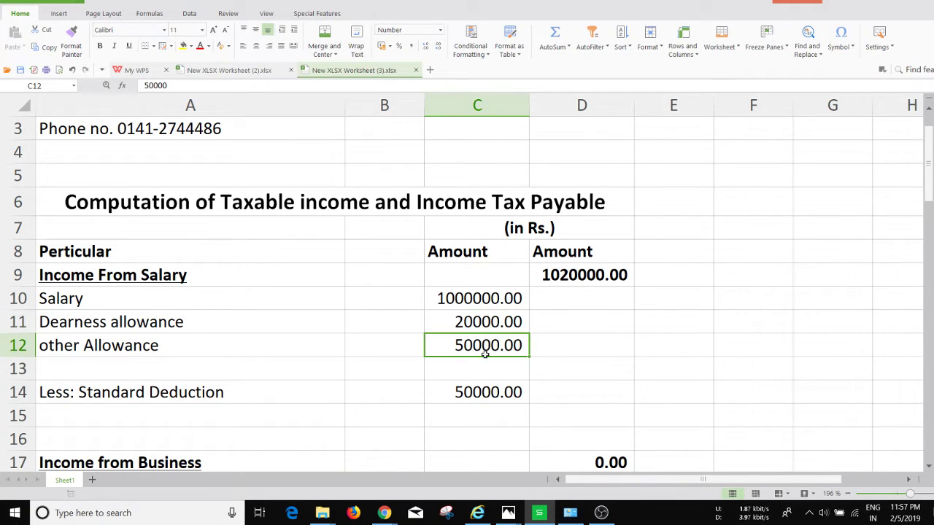
click(481, 392)
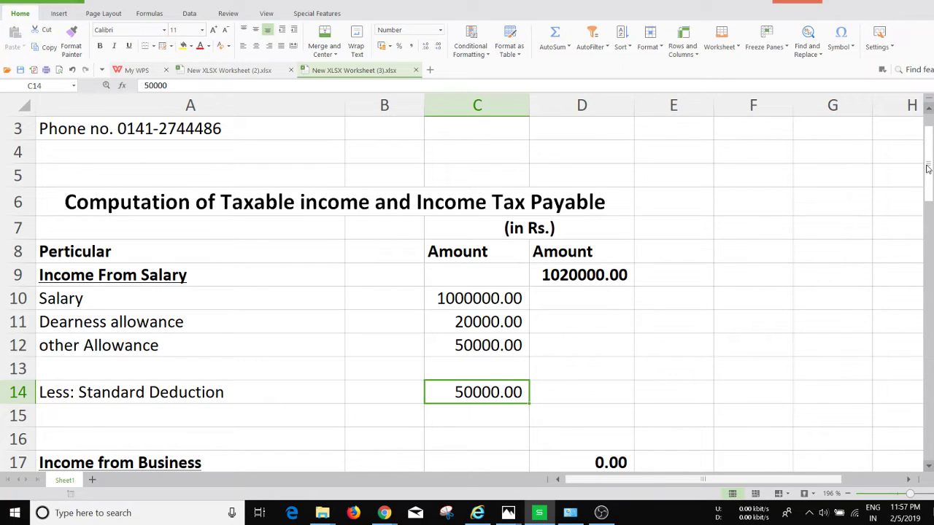
Step: Set the Income from Business (Net Profit) amount in C18 to 500000
drag(927, 169, 921, 200)
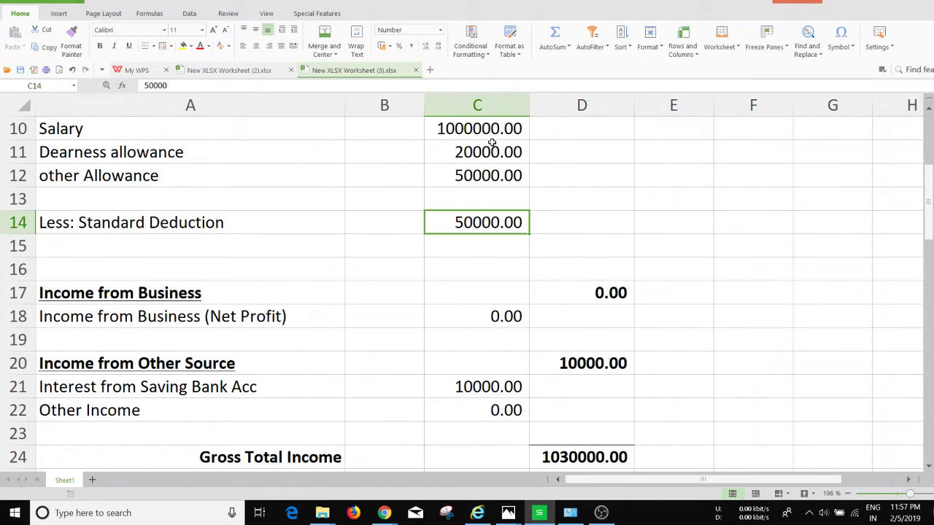
click(483, 319)
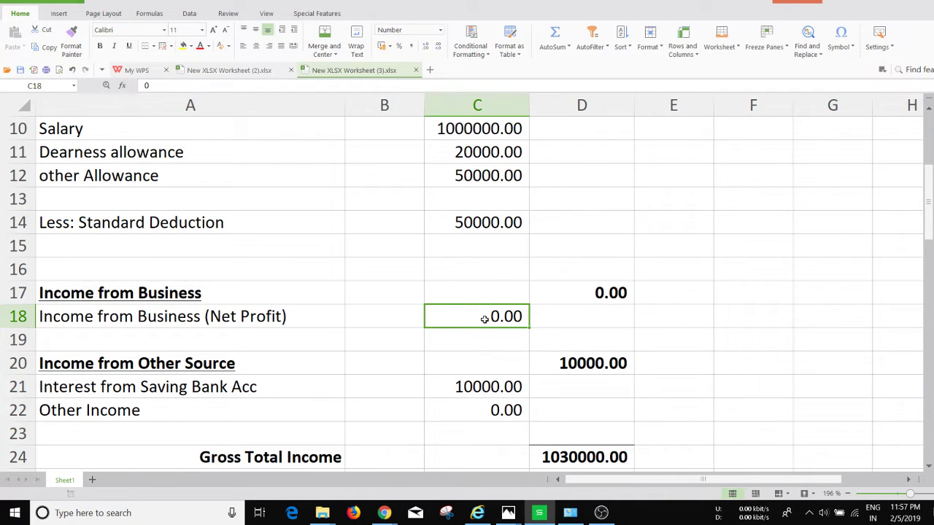
text(500000)
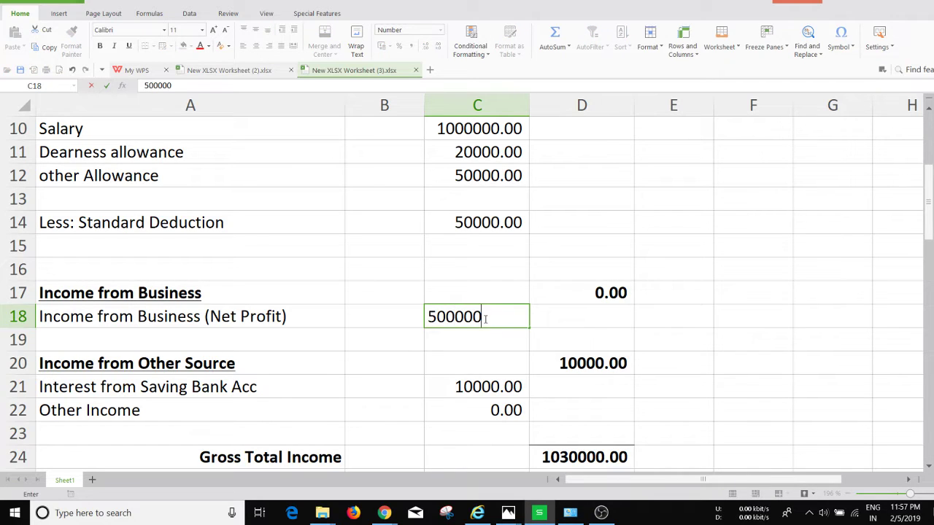
key(Return)
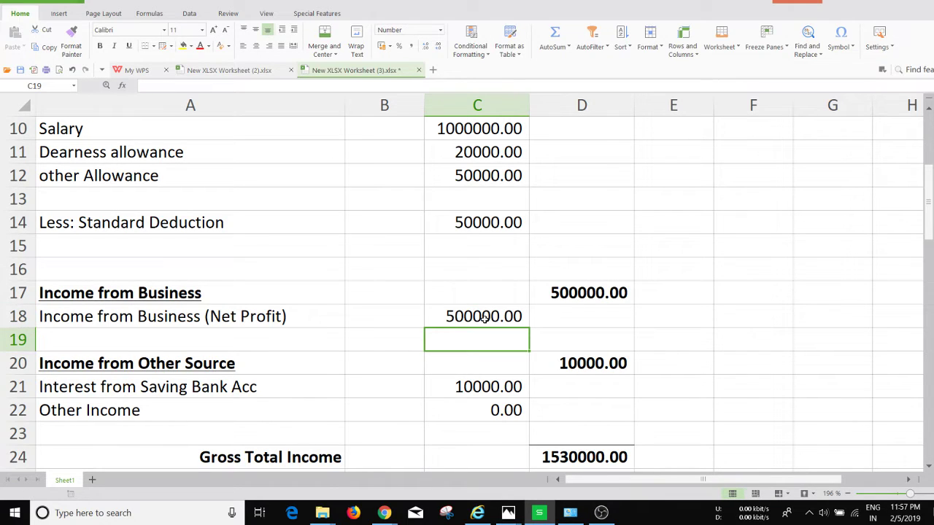
Step: Reset the Income from Business (Net Profit) amount in C18 to 0
click(484, 319)
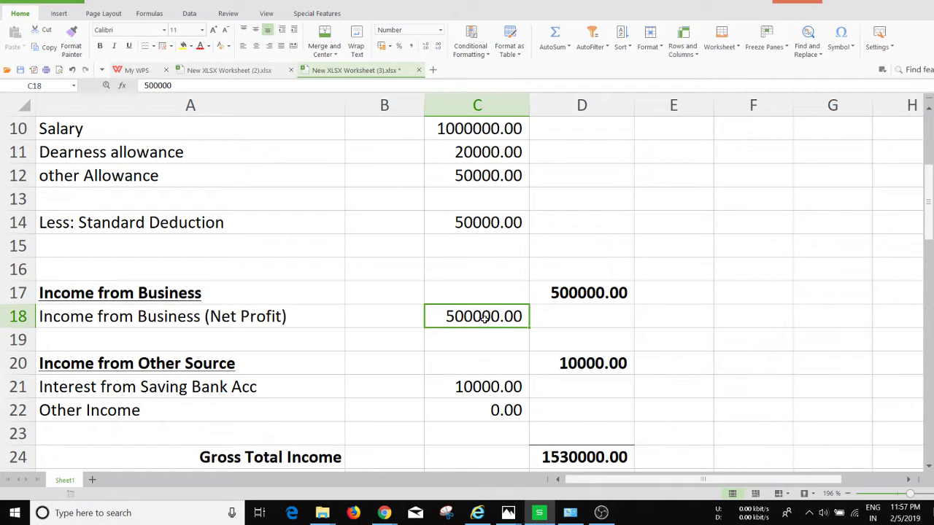
text(0)
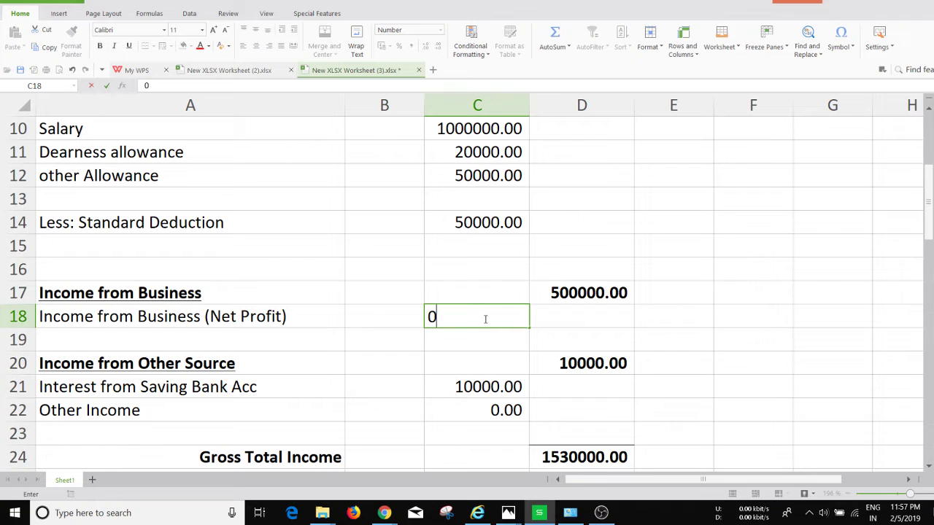
key(Return)
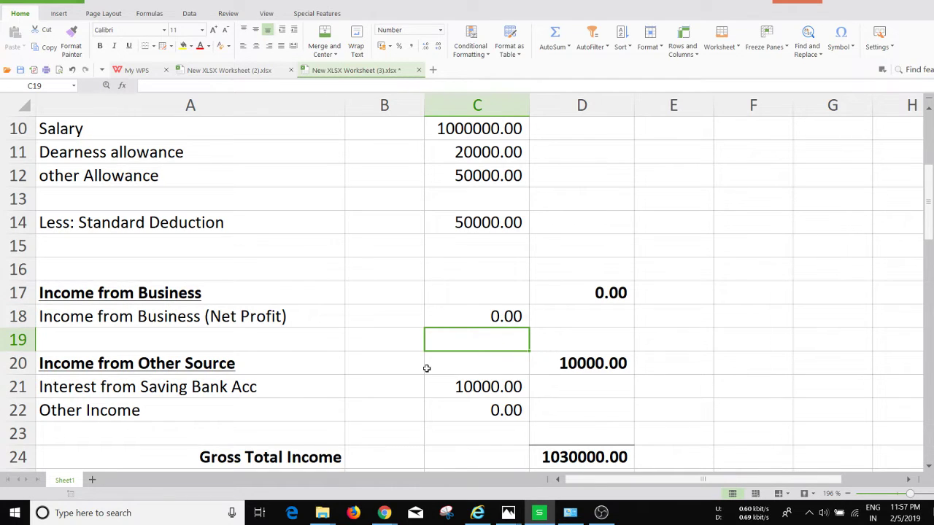
Step: Examine the savings bank interest, the gross total income and the Chapter VI-A deduction section
click(488, 389)
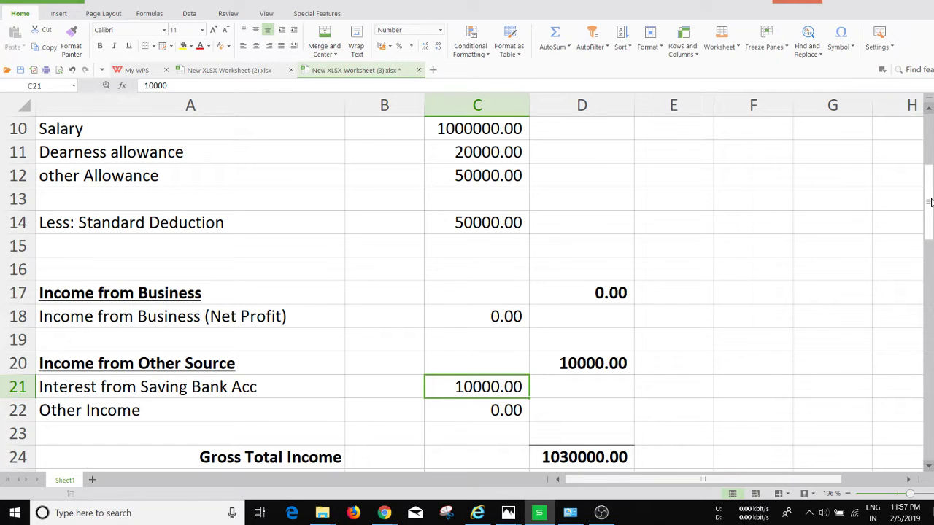
drag(931, 202, 925, 242)
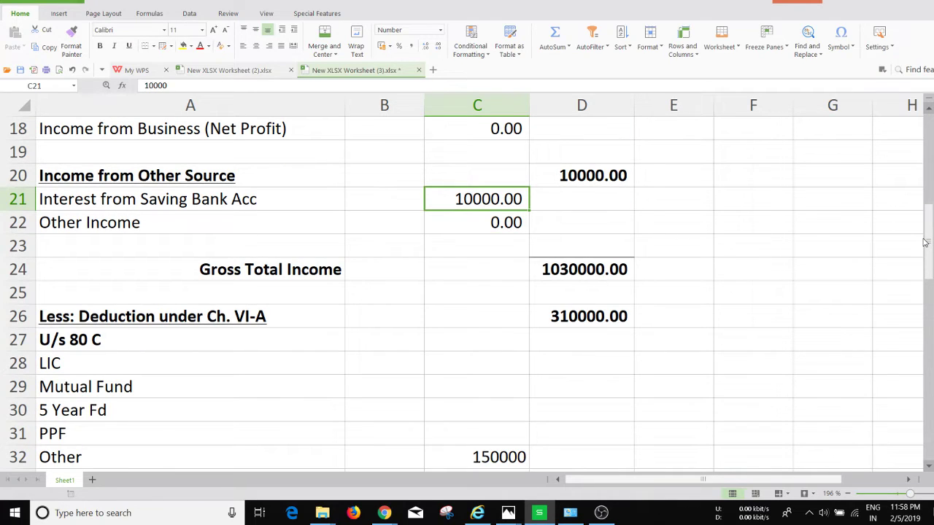
drag(925, 243, 924, 248)
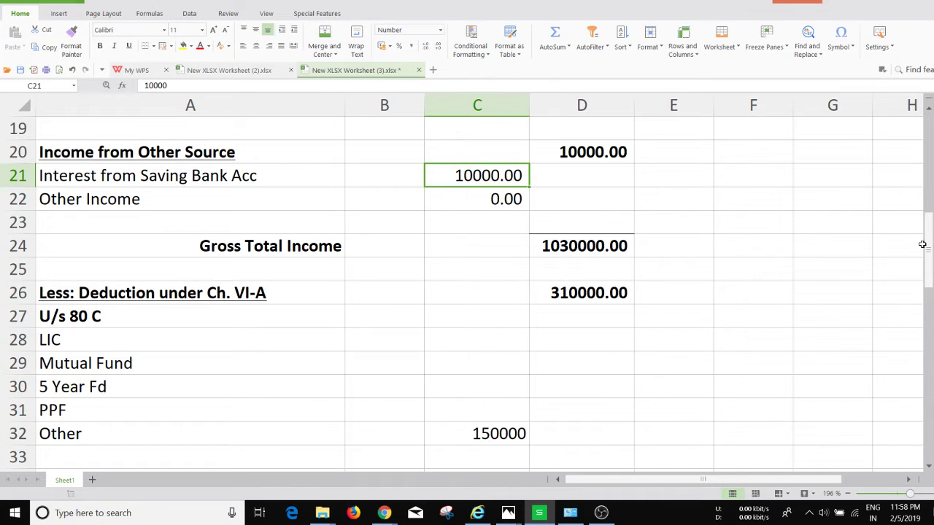
drag(923, 244, 925, 291)
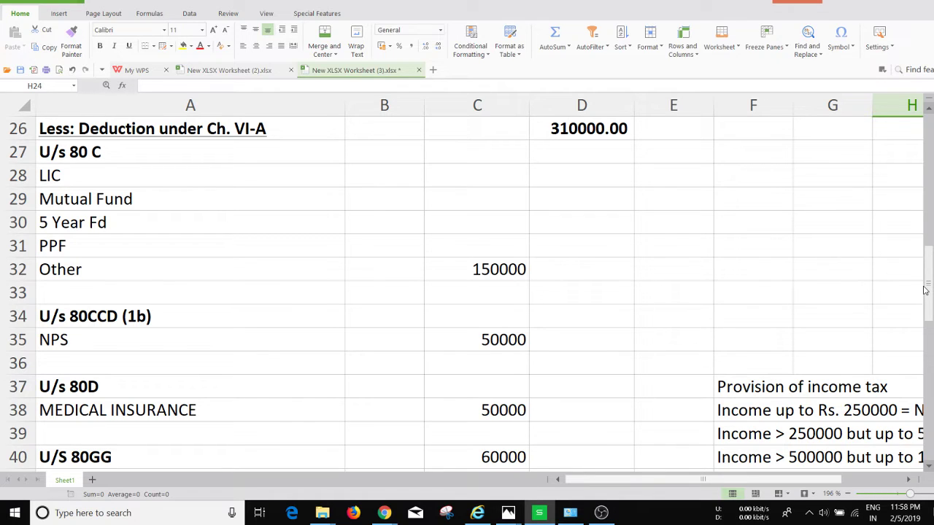
drag(925, 290, 924, 291)
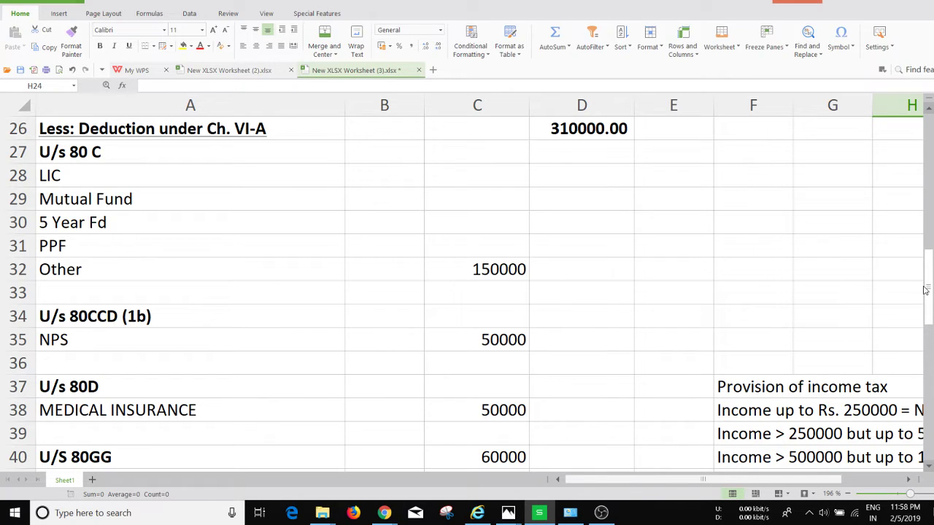
Step: Review the Section 80C items from LIC to Other, the claimed amount and the Chapter VI-A total formula in D26
click(205, 152)
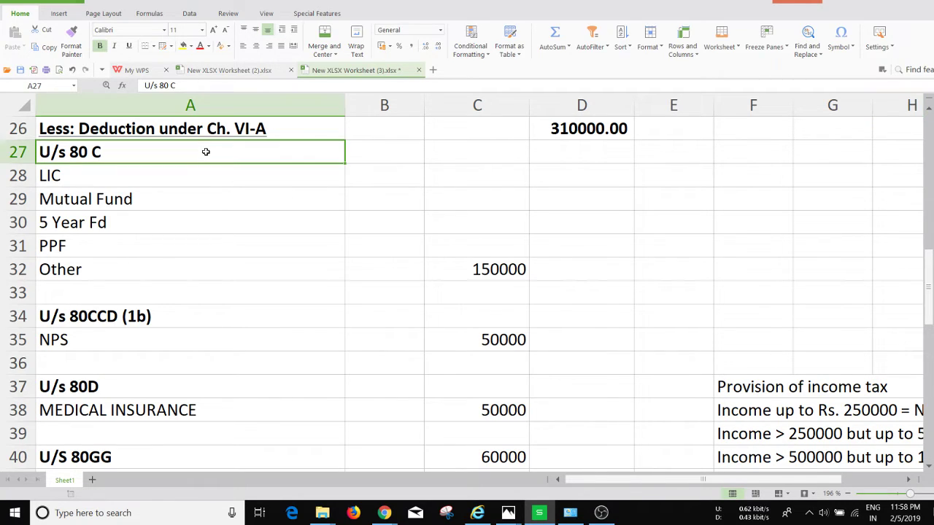
click(174, 177)
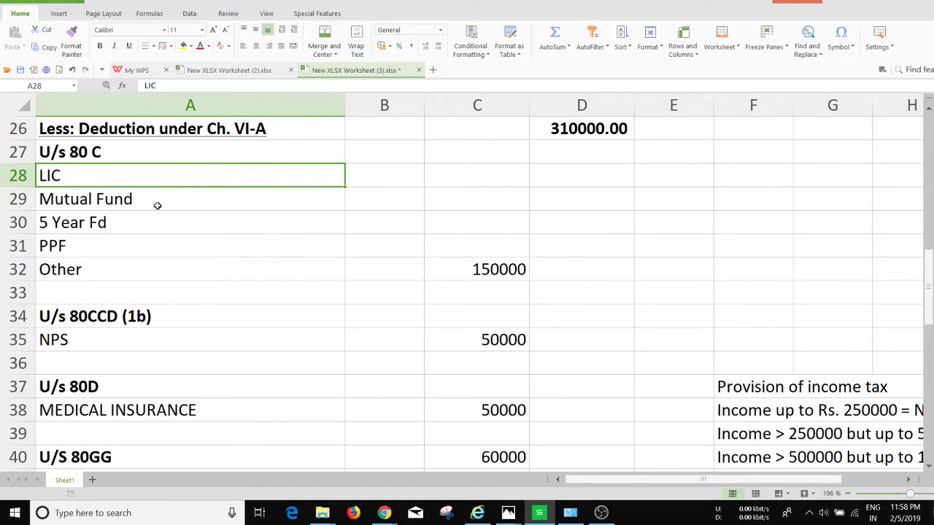
click(157, 205)
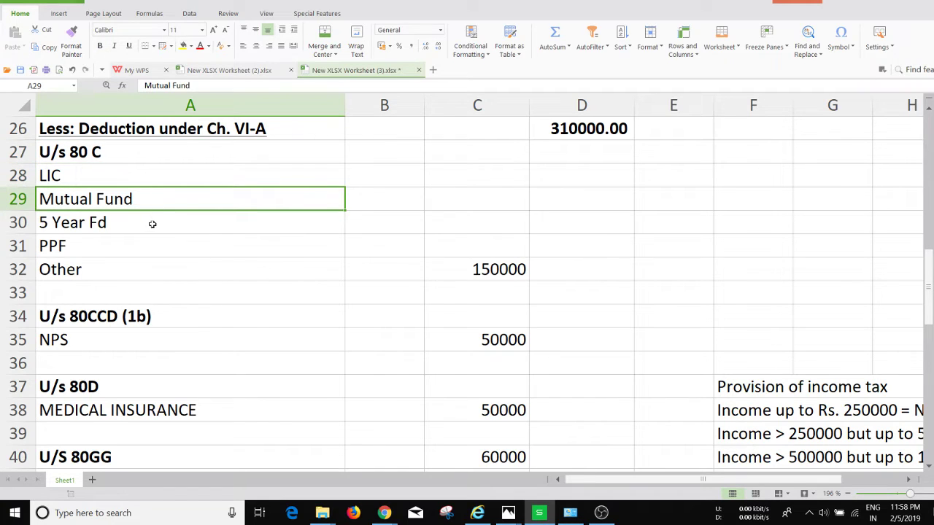
click(152, 225)
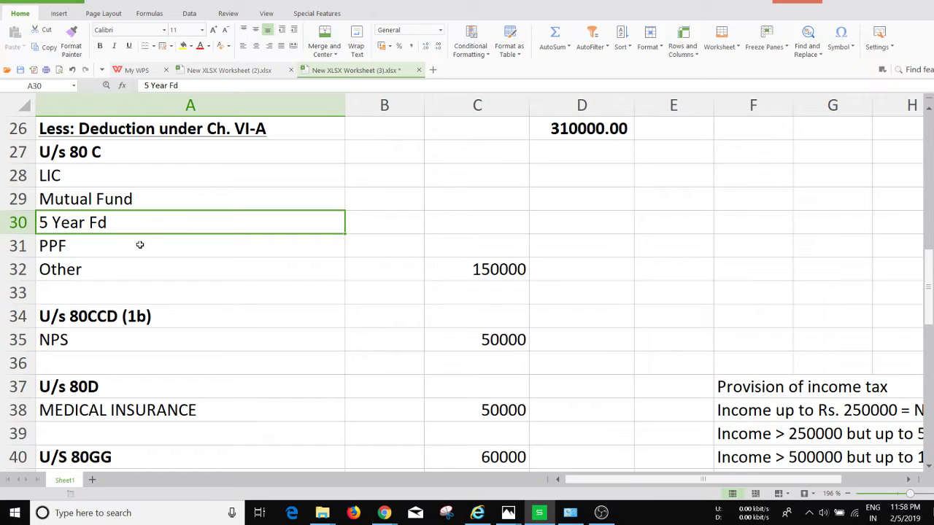
click(138, 247)
click(128, 267)
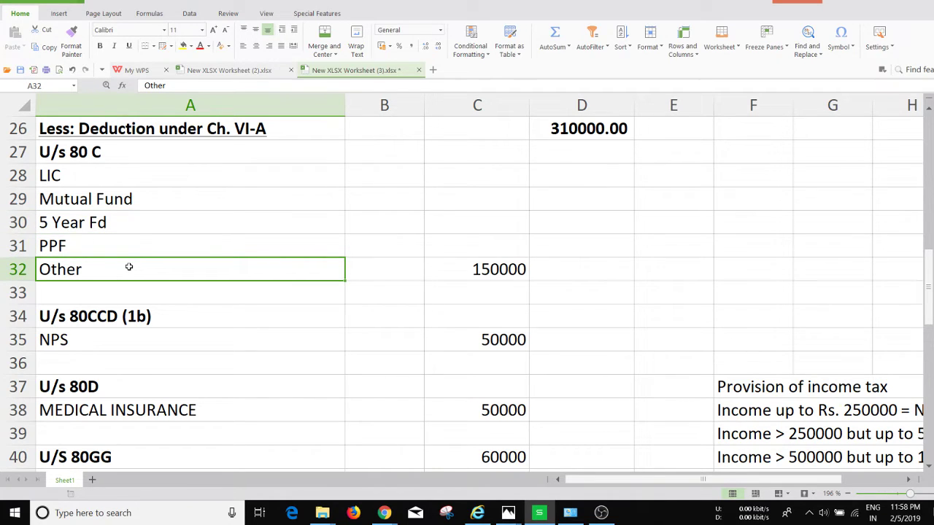
click(496, 270)
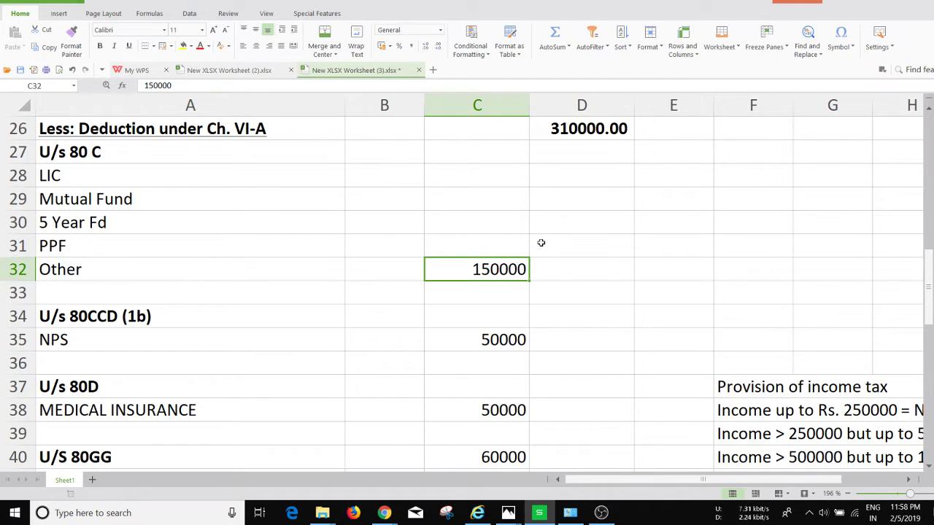
click(590, 129)
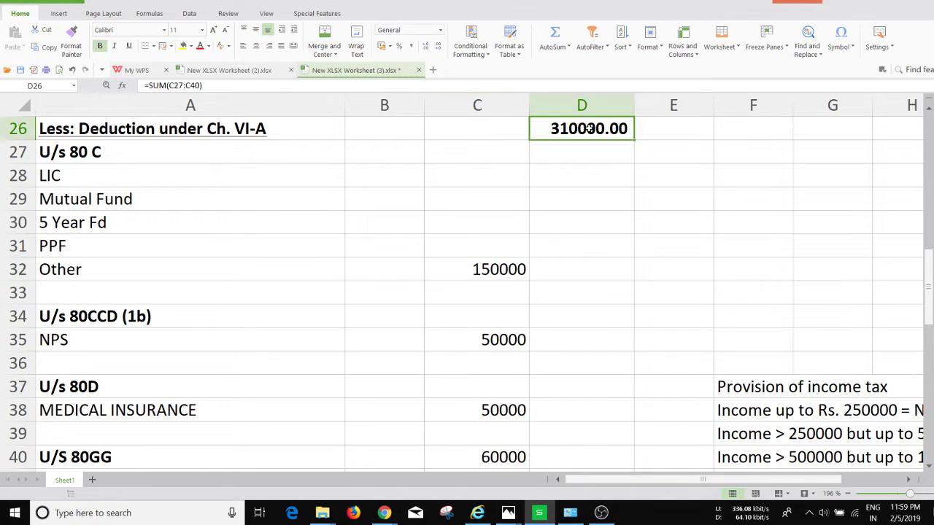
Step: Set the Other amount under Section 80C in C32 to 142000
click(487, 276)
text(15)
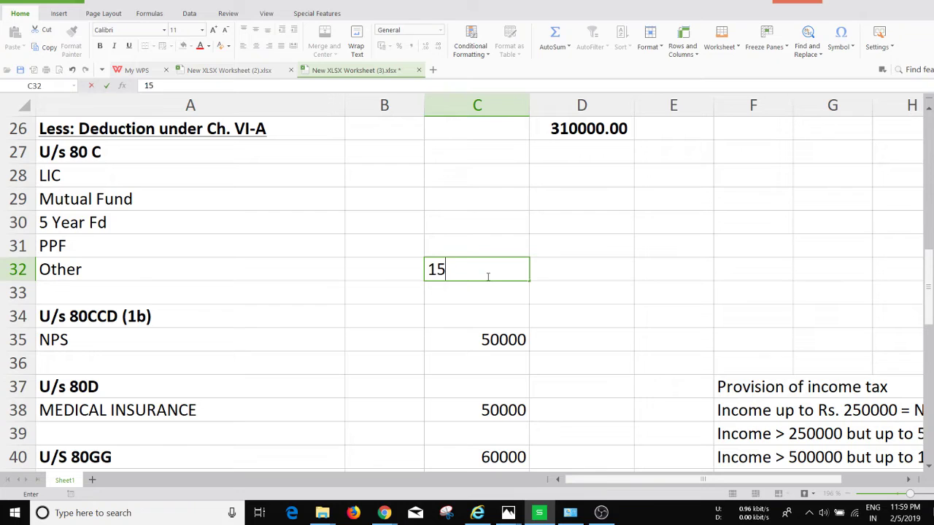
key(BackSpace)
text(42000)
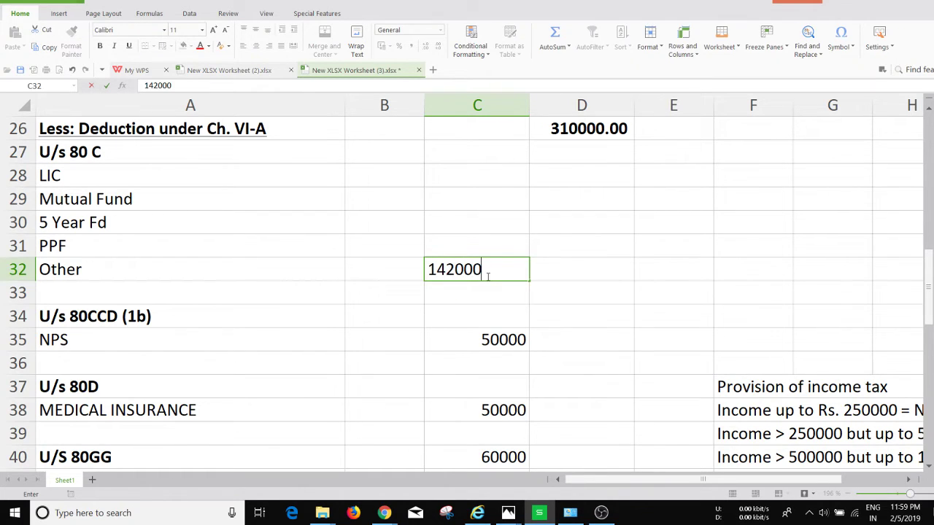
key(Return)
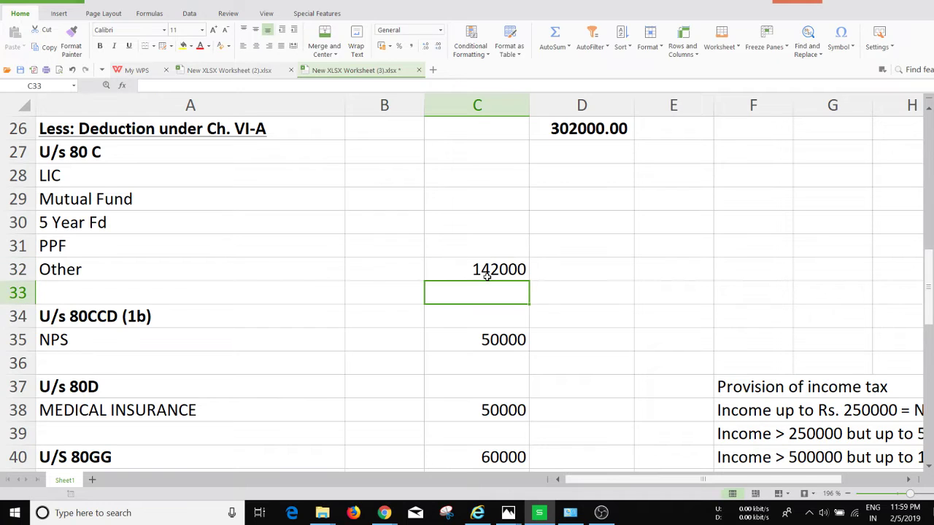
click(486, 276)
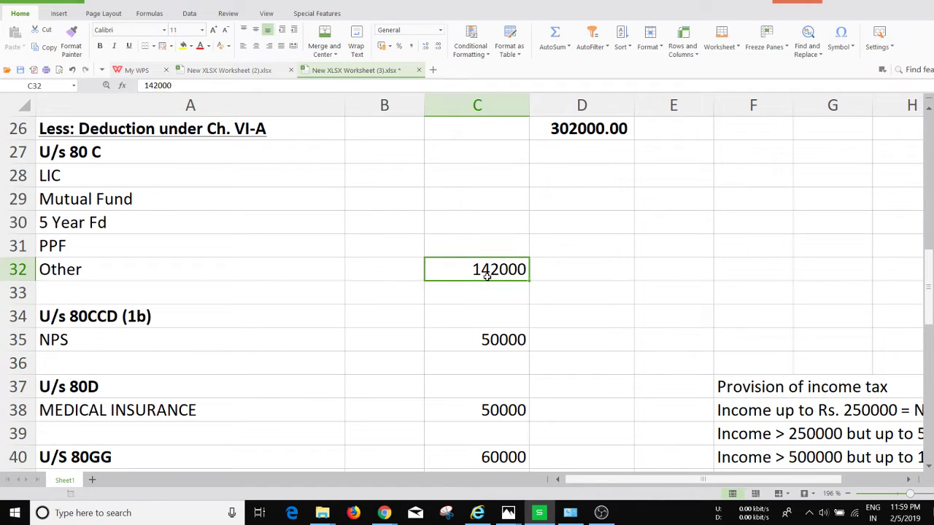
Step: Set the Other amount under Section 80C in C32 to 150000
text(150000)
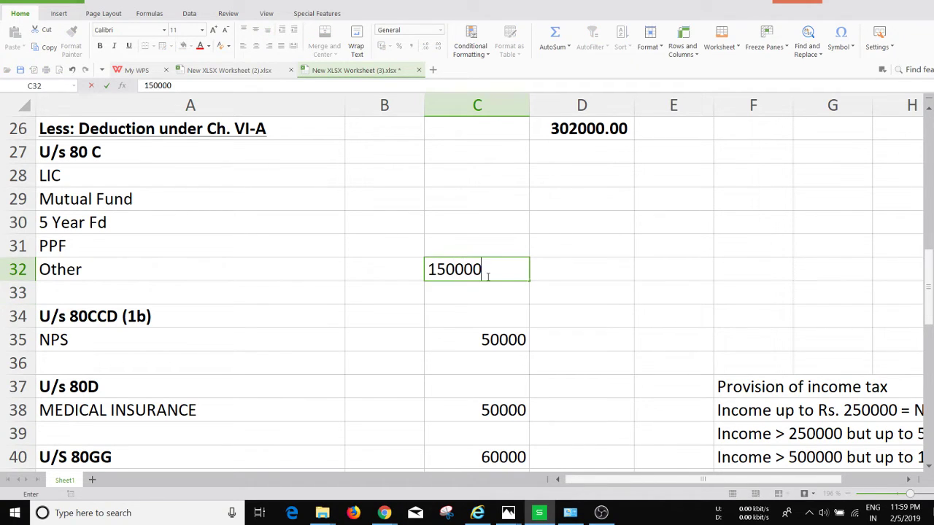
key(Return)
click(486, 276)
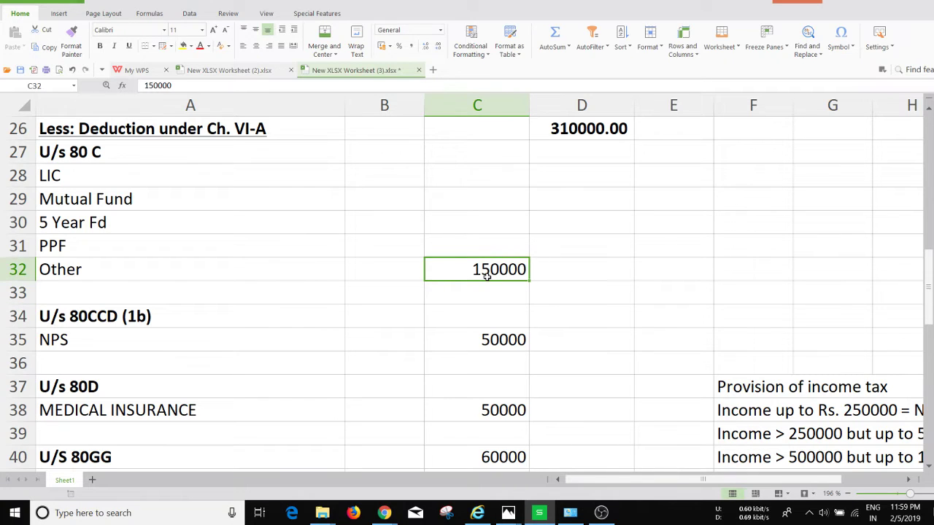
Step: Review the NPS deduction under Section 80CCD (1b) and the medical insurance entry under Section 80D
key(Down)
key(Down)
key(Down)
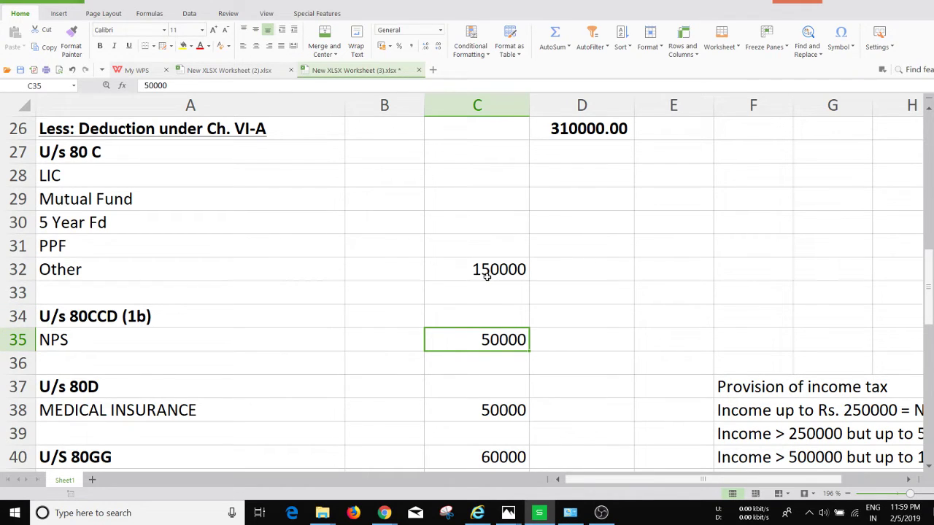
key(Left)
key(Left)
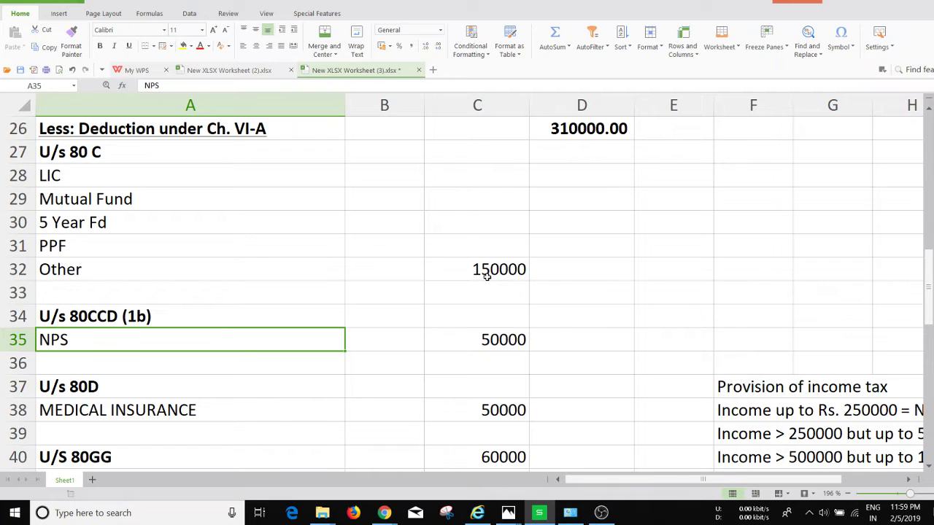
key(Right)
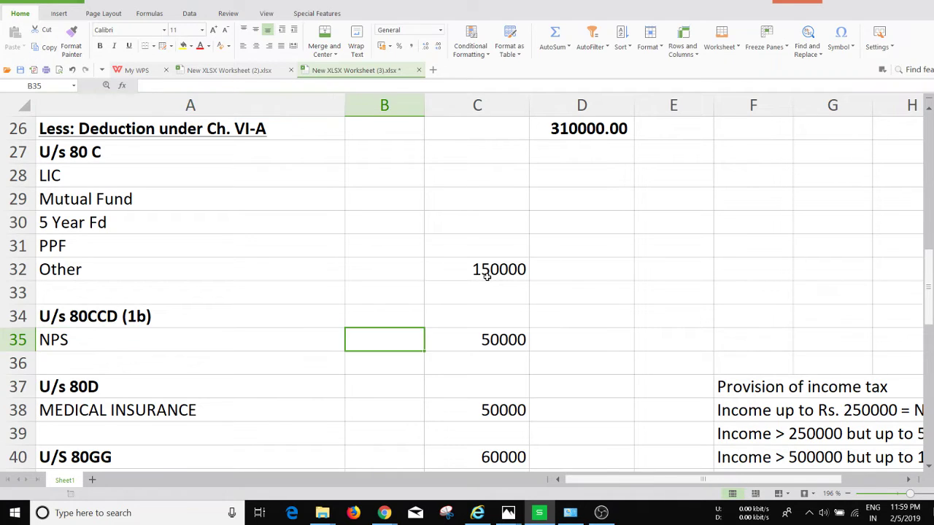
key(Left)
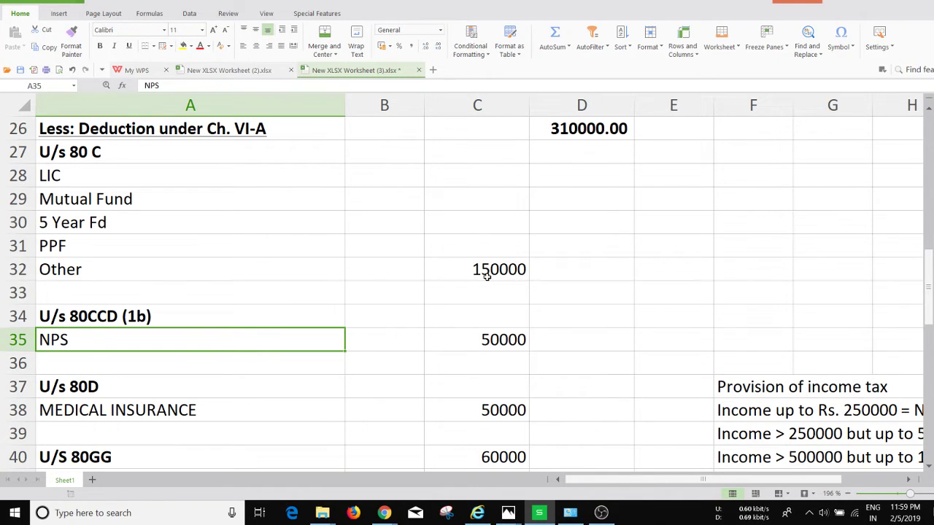
key(Down)
key(Down)
key(Down)
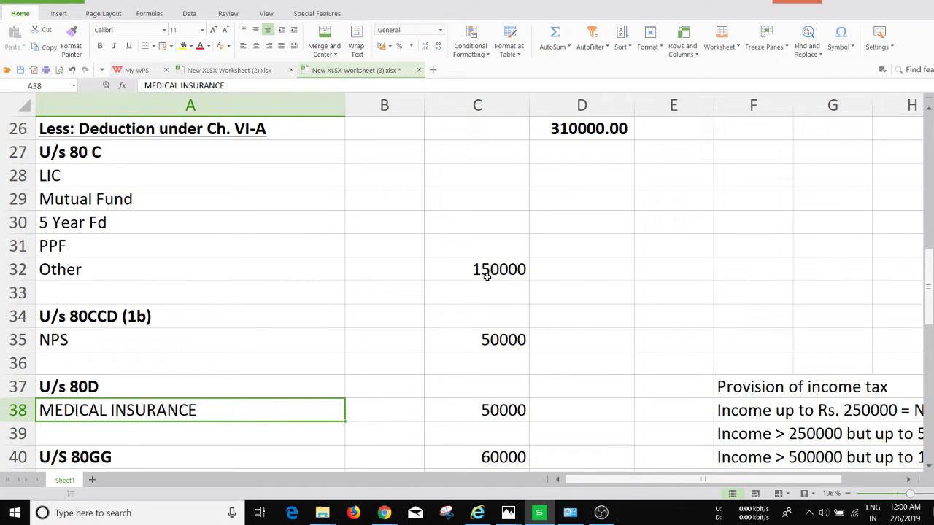
Step: Extend the U/S 80GG label in A40 with "(in respect of rent paid)"
key(Down)
key(Down)
key(Down)
key(Down)
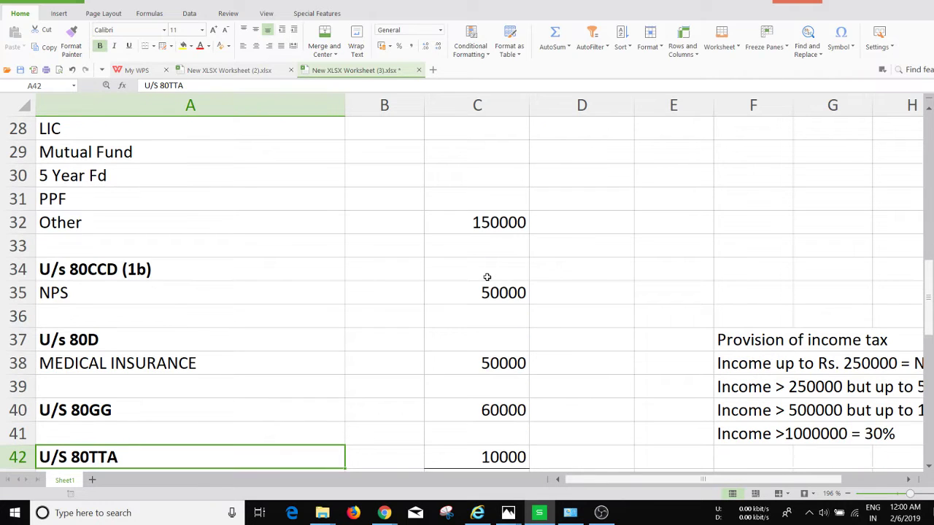
key(Up)
key(Up)
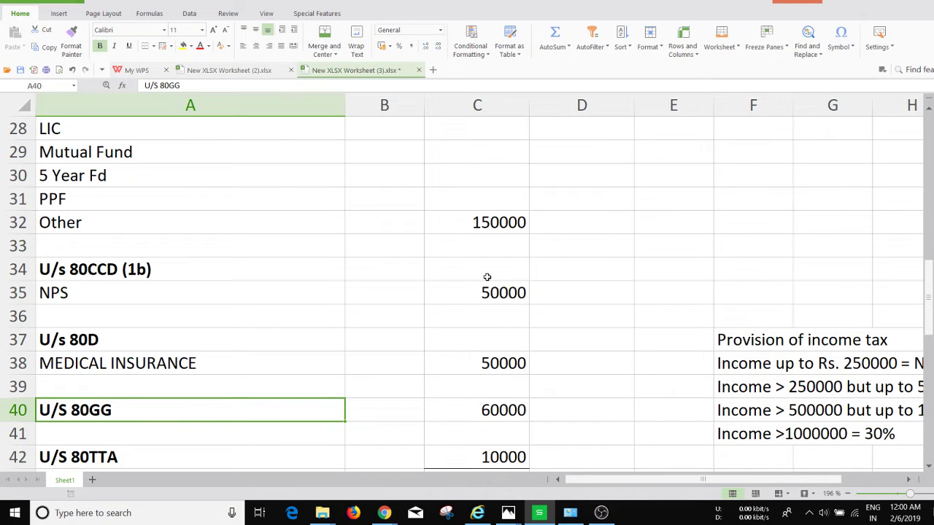
key(F2)
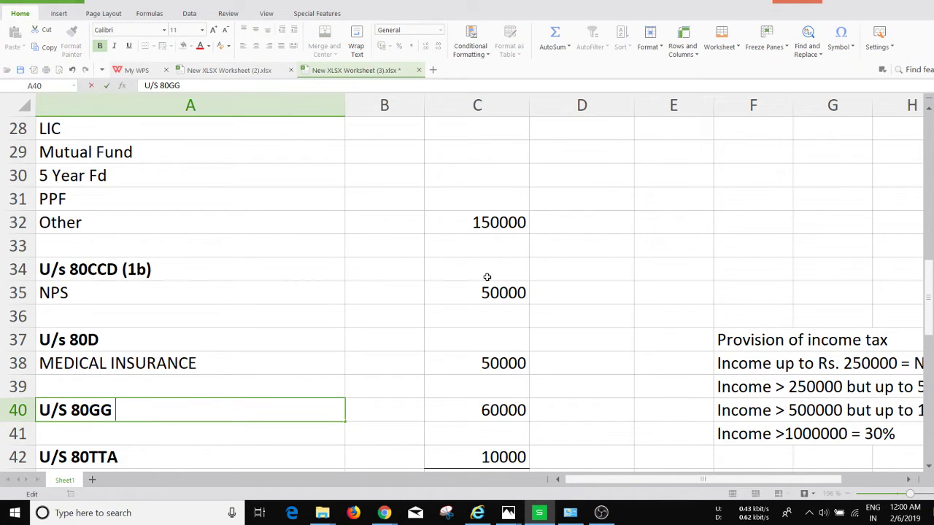
text((in respe)
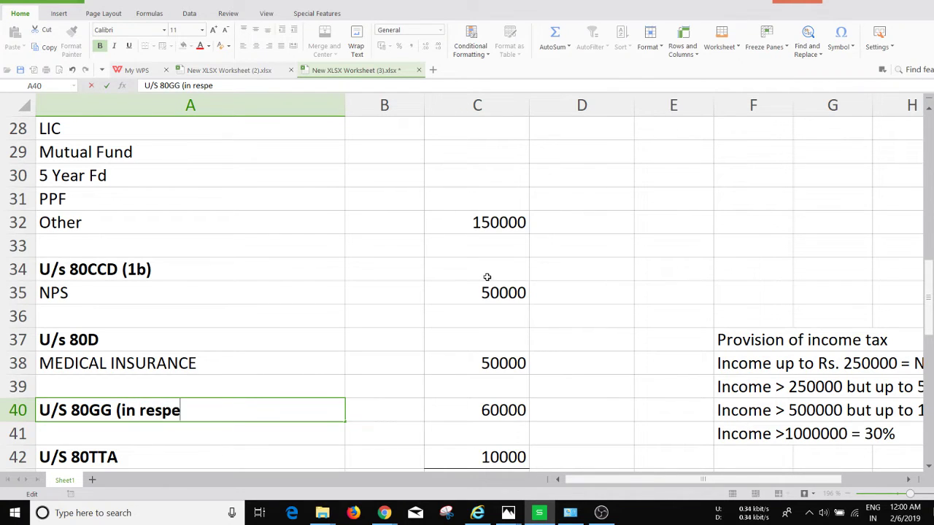
text(ct of rent paid)
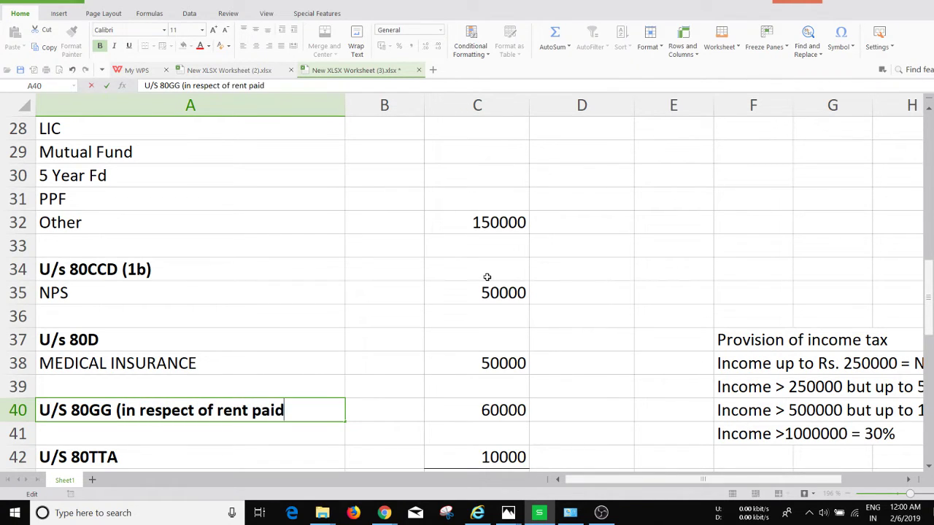
text())
key(Return)
Step: Enter the heading "Income from house Property" in A16, above Income from Business, and make it bold and underlined
key(Up)
key(Up)
key(Up)
key(Up)
key(Up)
key(Up)
key(Up)
key(Up)
key(Up)
key(Up)
key(Up)
key(Up)
key(Up)
key(Up)
key(Up)
key(Up)
key(Up)
key(Up)
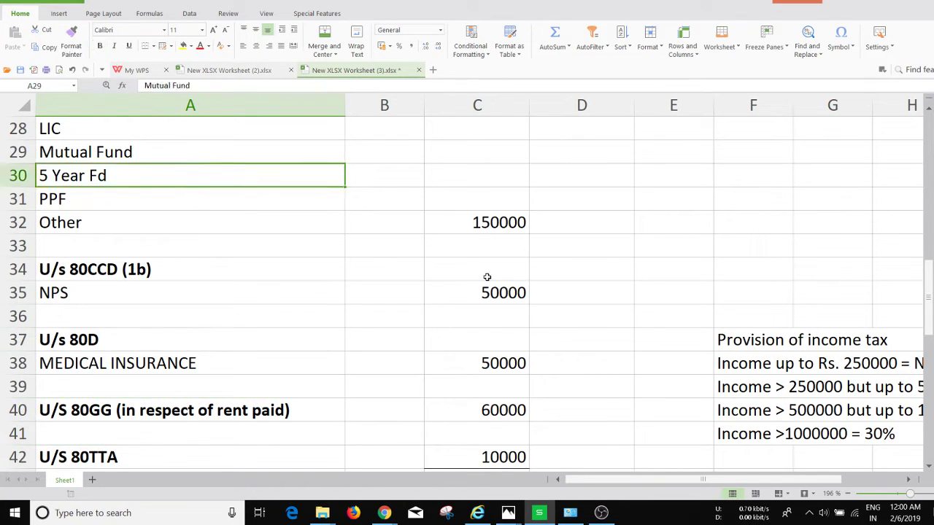
key(Down)
key(Down)
key(Down)
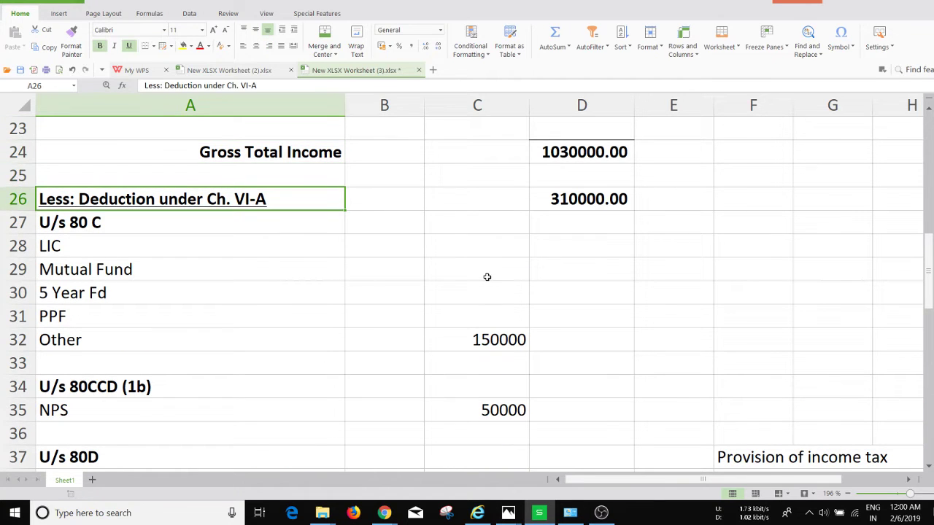
key(Up)
key(Up)
key(Up)
key(Up)
key(Up)
key(Up)
key(Up)
key(Up)
key(Up)
key(Up)
key(Up)
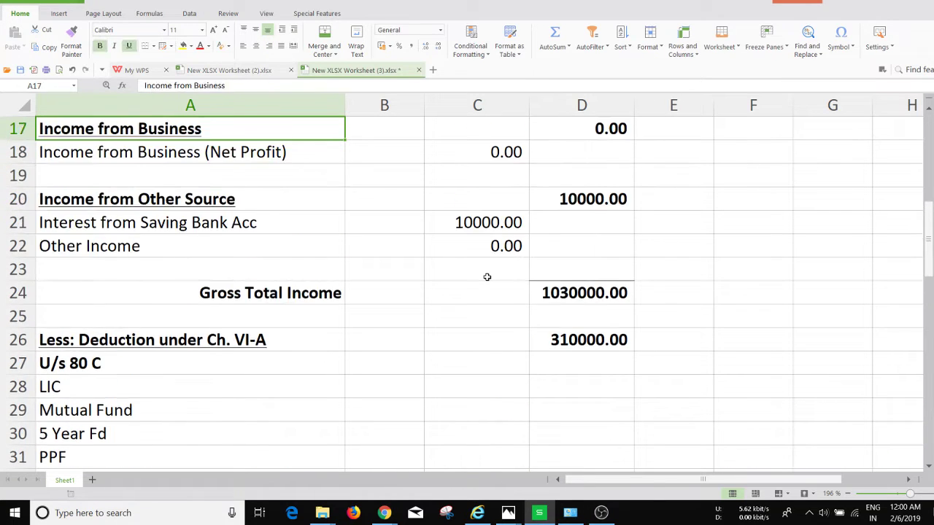
key(Up)
key(Up)
key(Up)
key(Up)
key(Up)
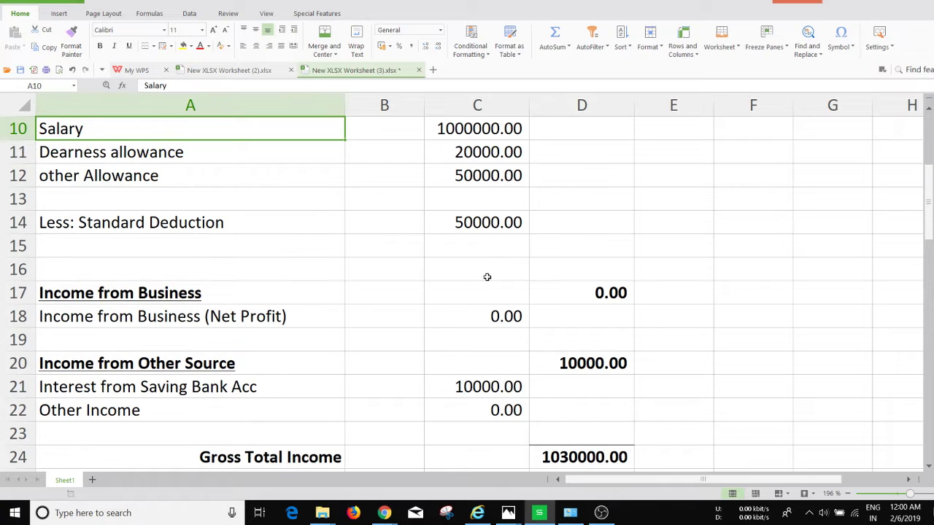
key(Down)
key(Down)
key(Down)
key(Down)
key(Down)
key(Down)
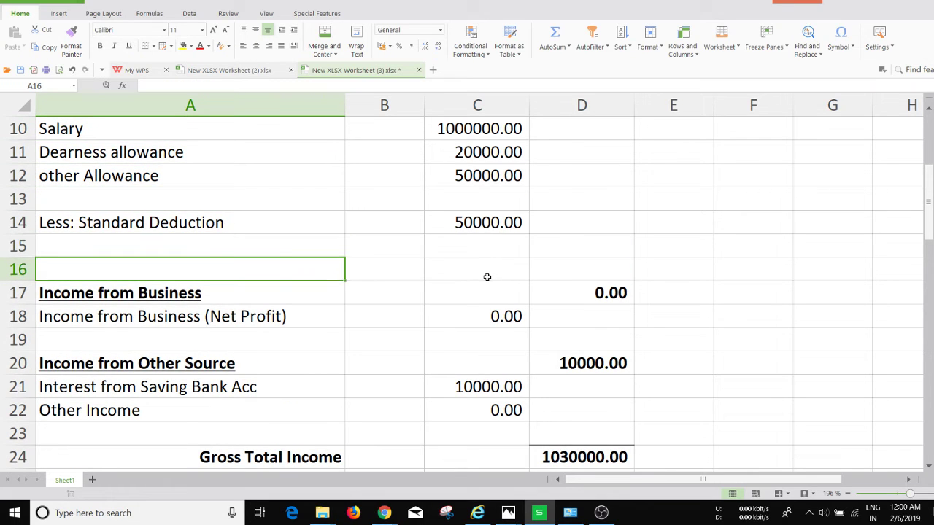
text(Inco,e)
key(BackSpace)
key(BackSpace)
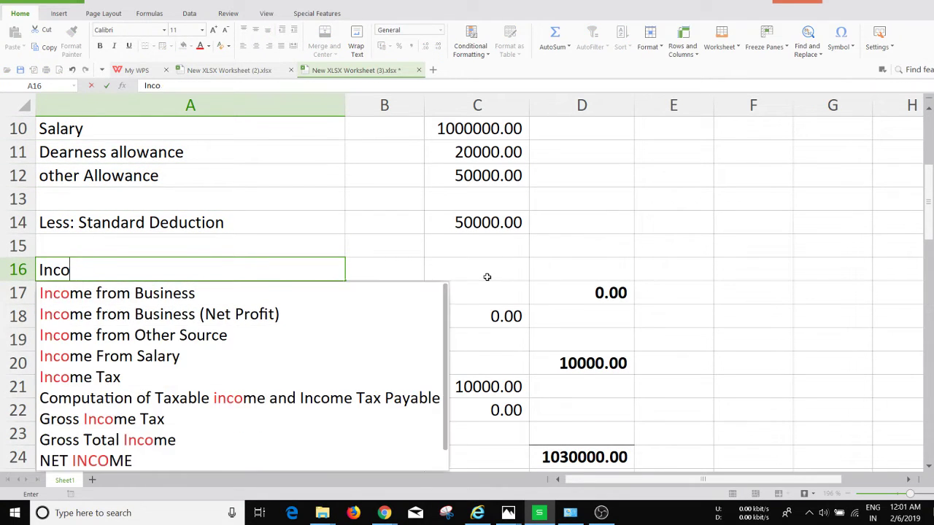
text(me from )
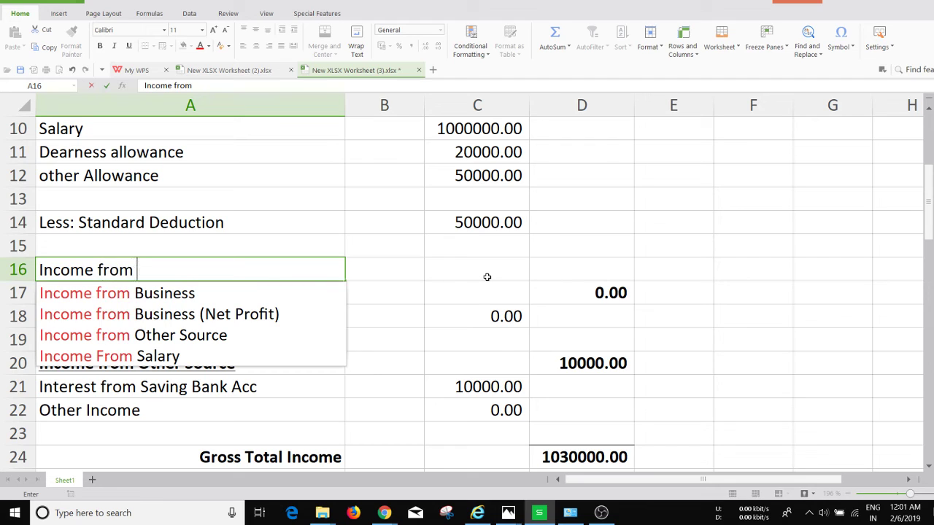
text(house Pro)
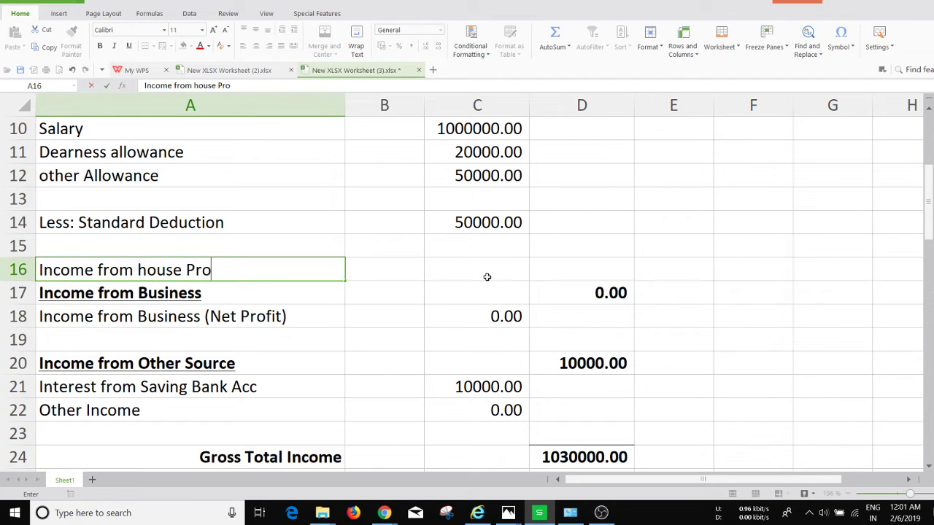
text(perty)
key(Return)
key(Up)
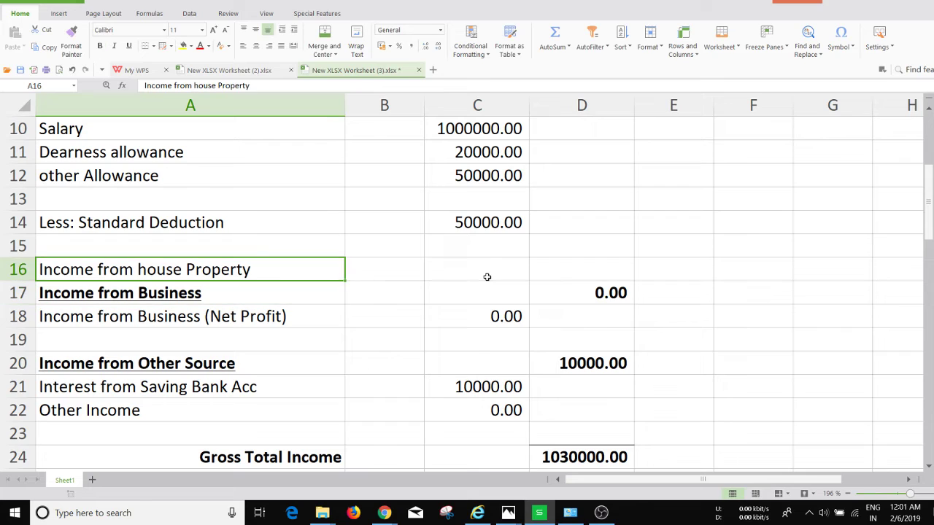
click(100, 47)
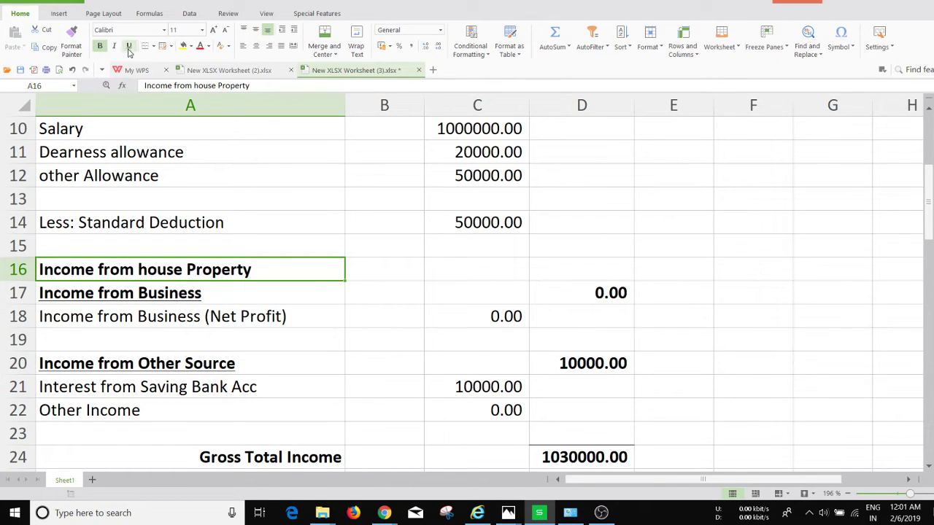
click(129, 47)
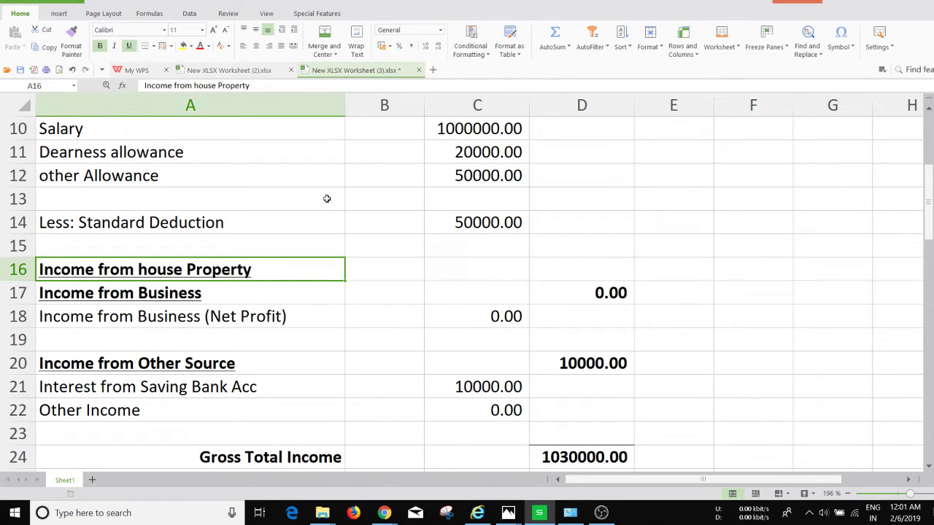
Step: Enter -200000 as the house property income amount in D16
click(549, 274)
text(-200000)
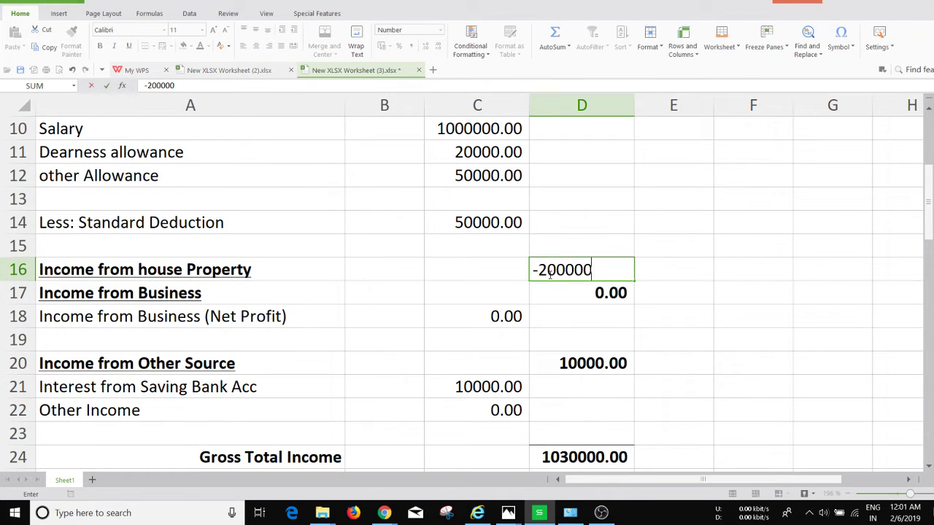
key(Return)
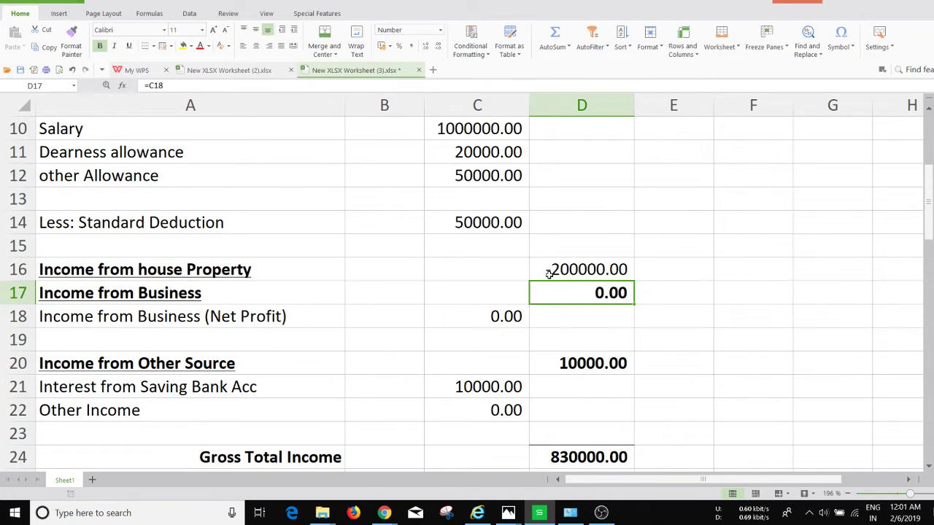
Step: Extend the house property heading in A16 with "(interest u/s 24 b)"
key(Up)
key(Left)
key(Left)
key(Left)
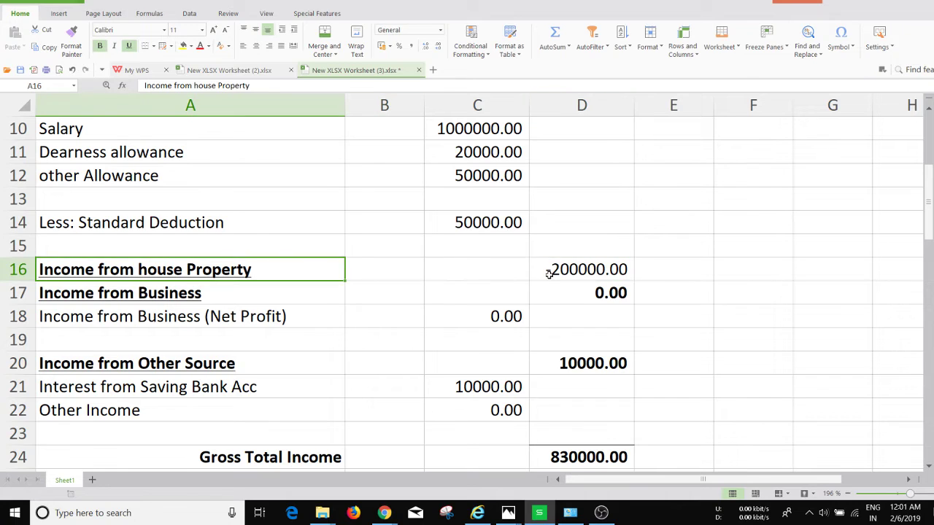
key(F2)
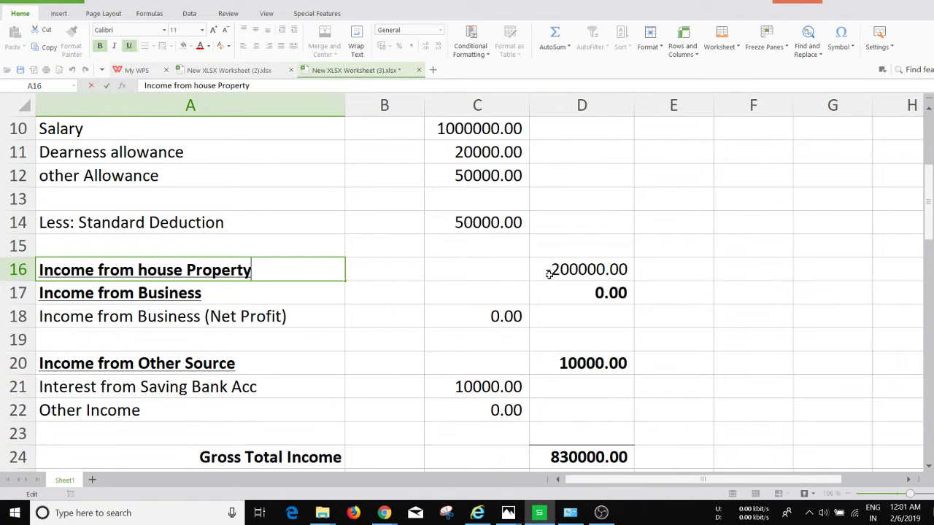
text((inte)
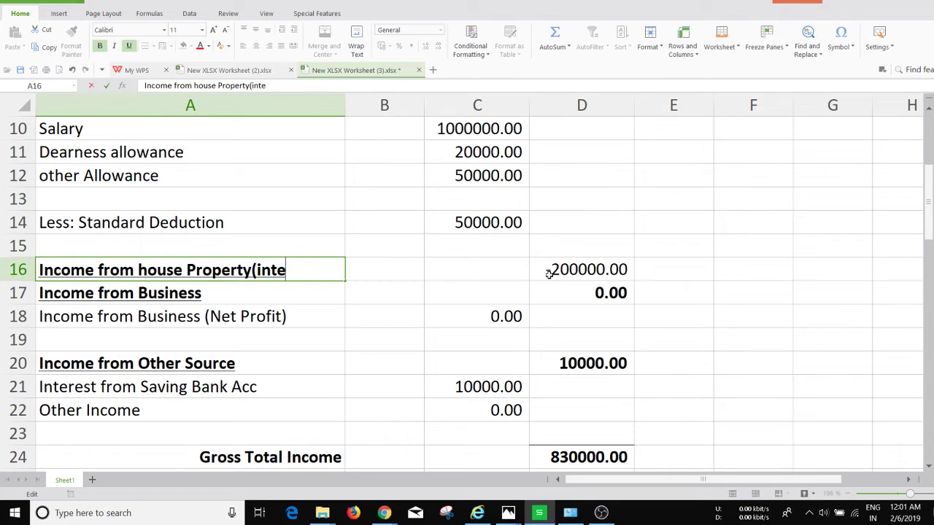
key(BackSpace)
text(erest 24)
key(BackSpace)
key(BackSpace)
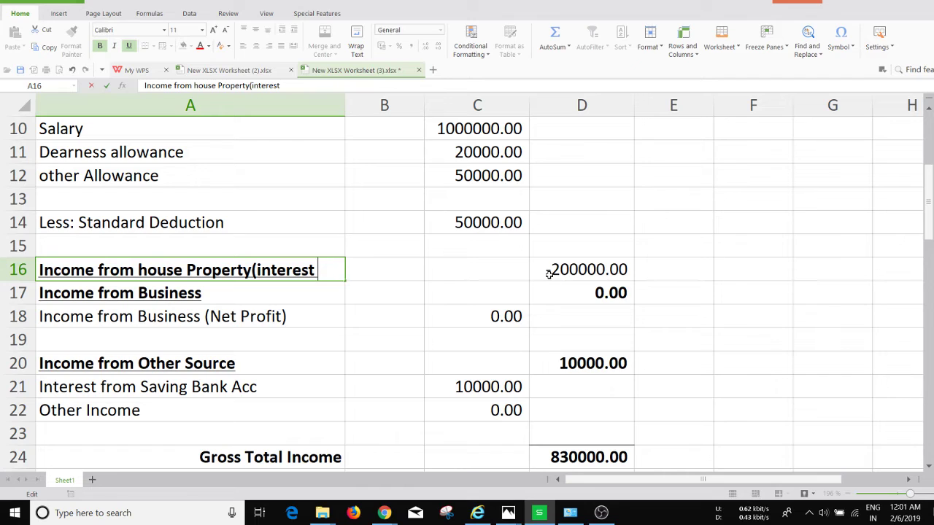
text(u/s 24)
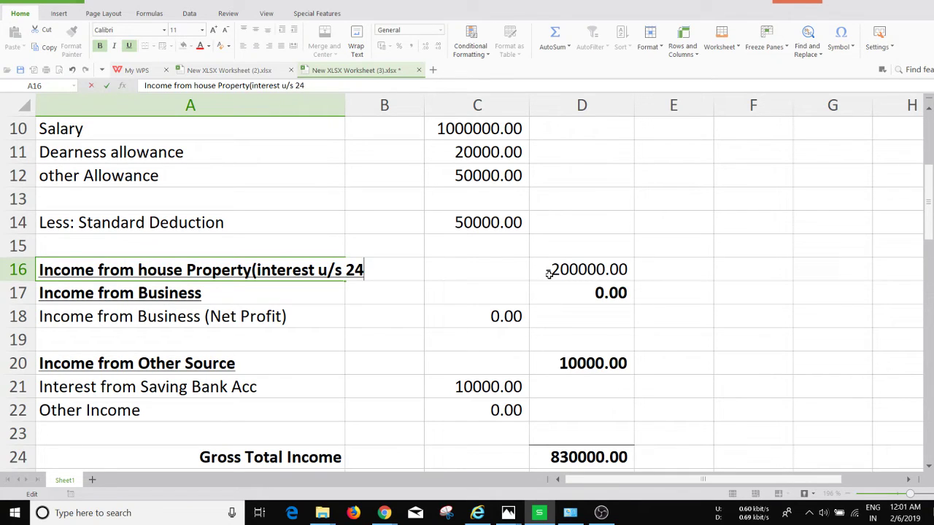
key(BackSpace)
text((B)
key(BackSpace)
key(BackSpace)
text(B)
key(BackSpace)
text(b))
key(Return)
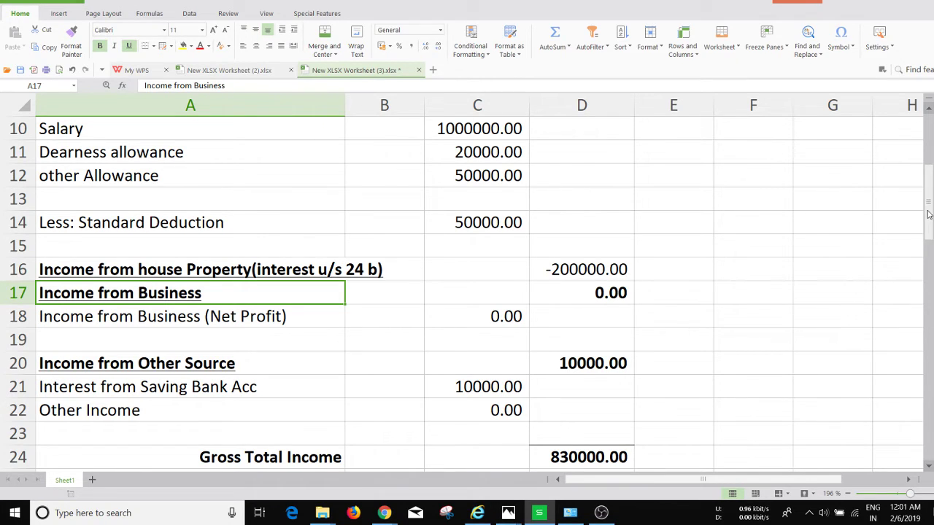
Step: Review the computation from the salary income down to the Chapter VI-A deductions and select the Section 80C Other amount in C32
drag(930, 213, 931, 165)
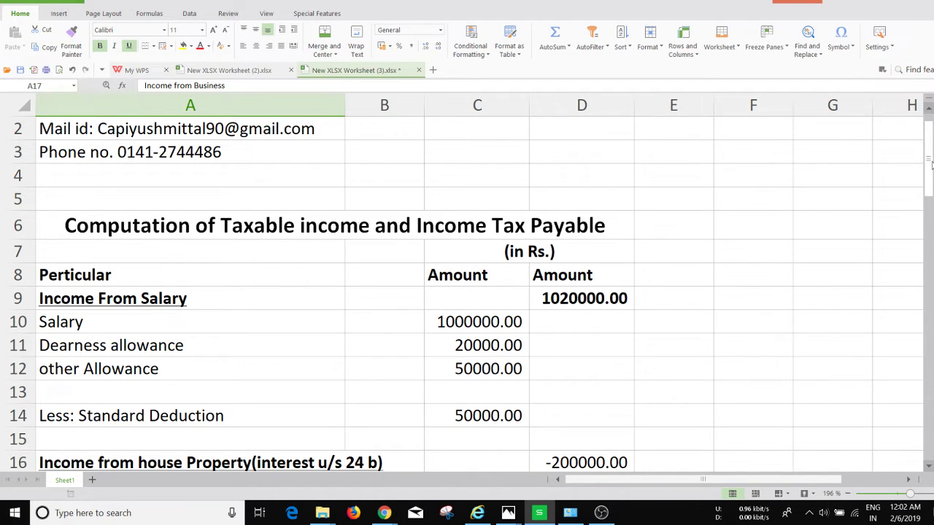
drag(932, 164, 927, 224)
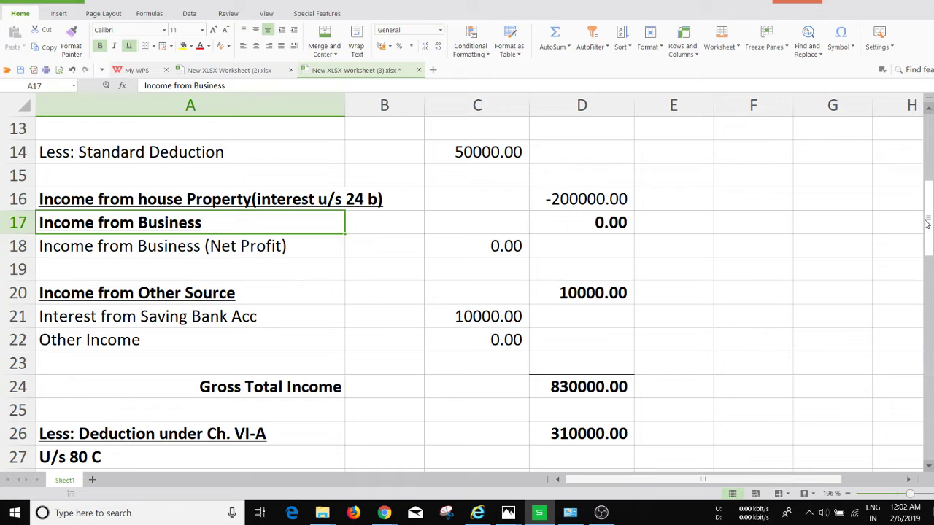
drag(927, 224, 926, 288)
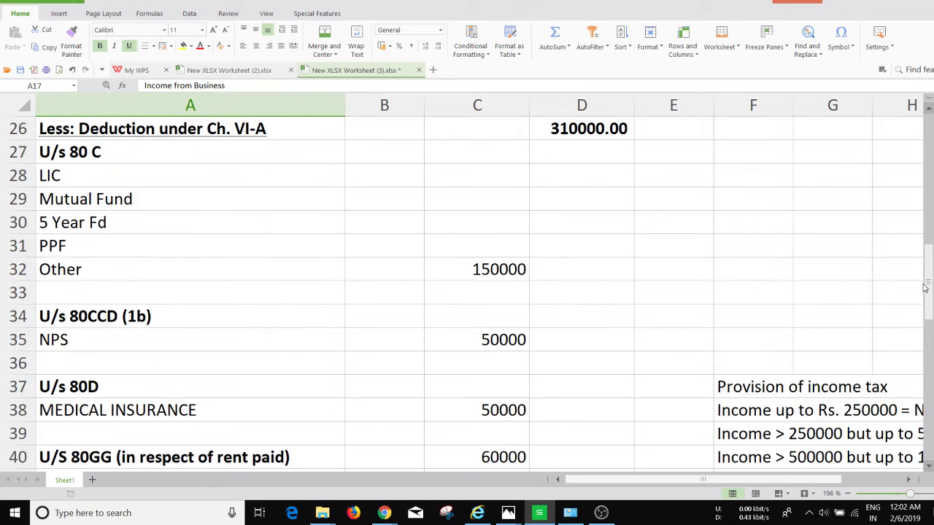
click(502, 272)
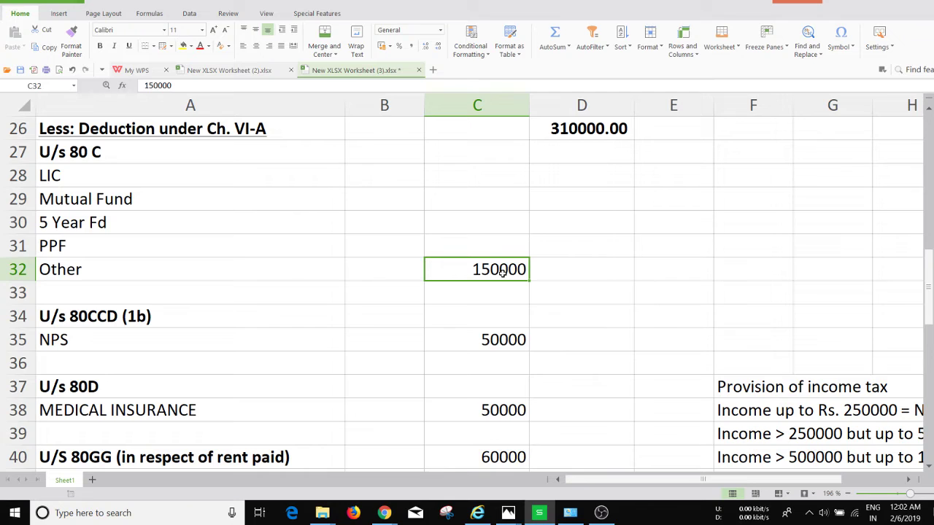
Step: Review the NPS deduction under Section 80CCD (1b) in C35 and the Section 80D medical insurance amount in C38
click(489, 345)
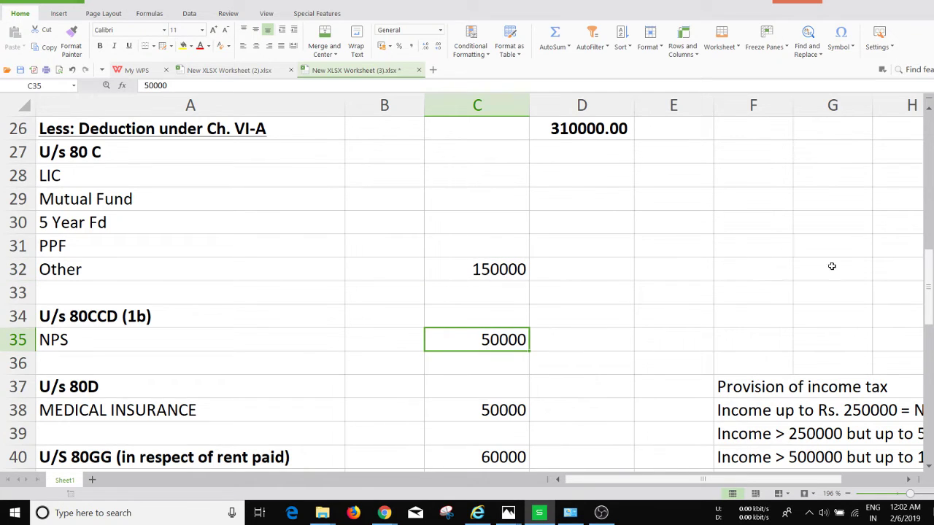
drag(927, 283, 927, 292)
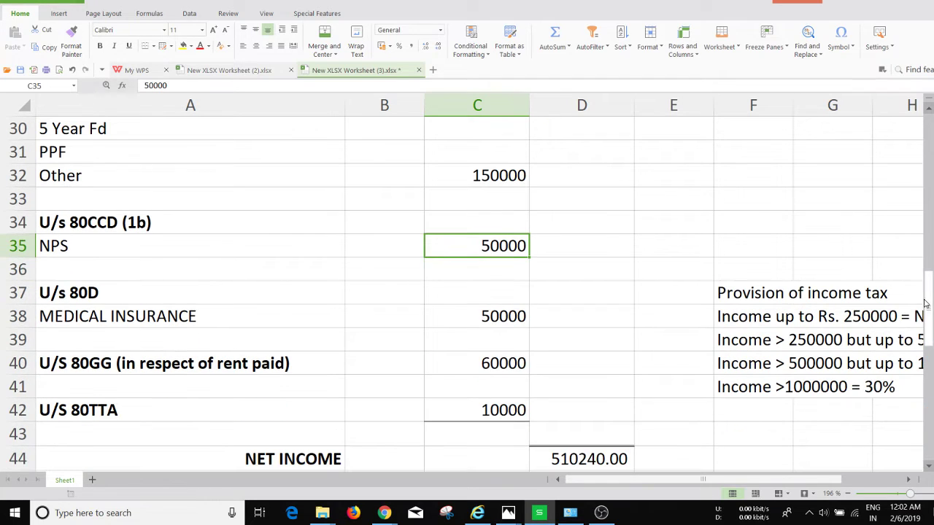
click(500, 321)
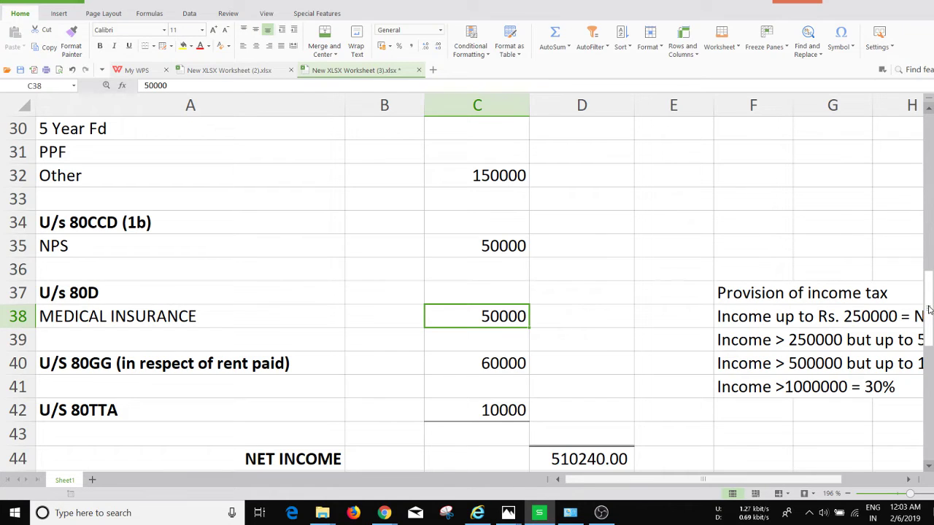
scroll(925, 310, down, 1)
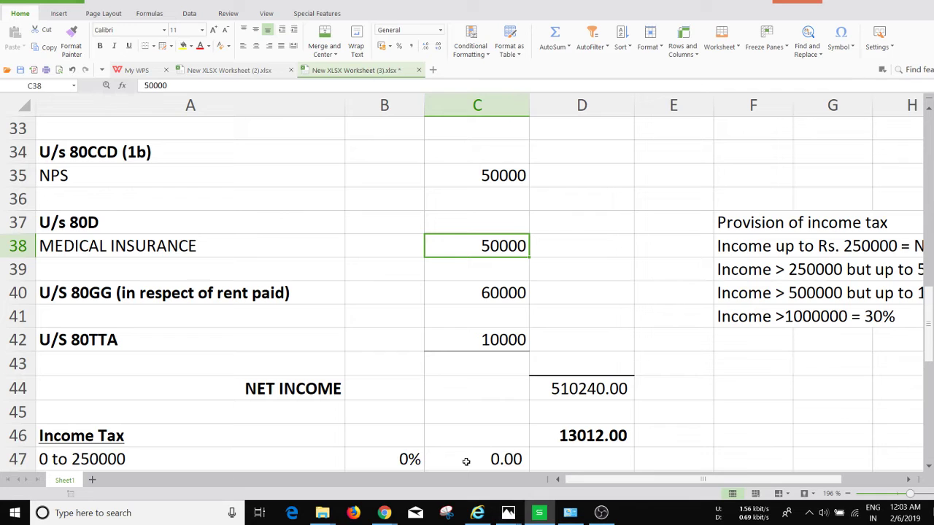
Step: Switch to Chrome, examine the Section 80D deduction limits table on the Policybazaar page, and return to the worksheet
mouse_move(385, 513)
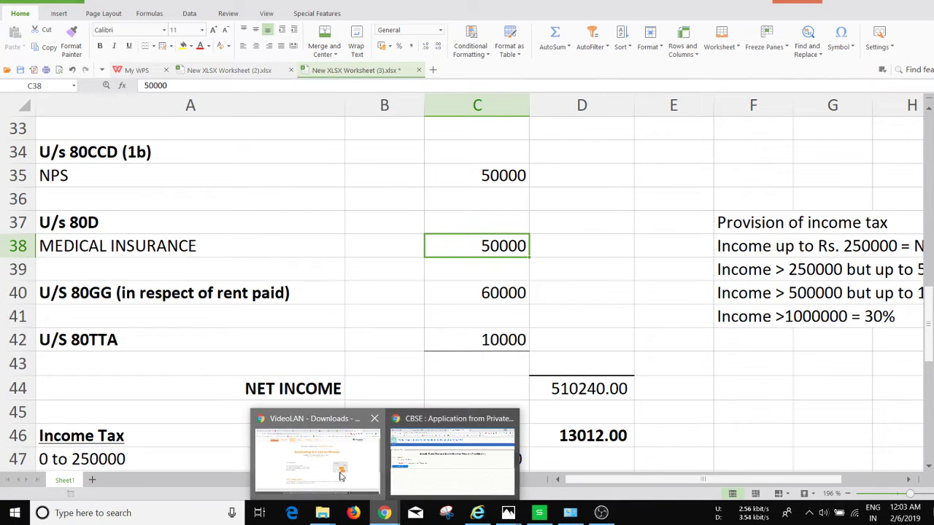
click(366, 478)
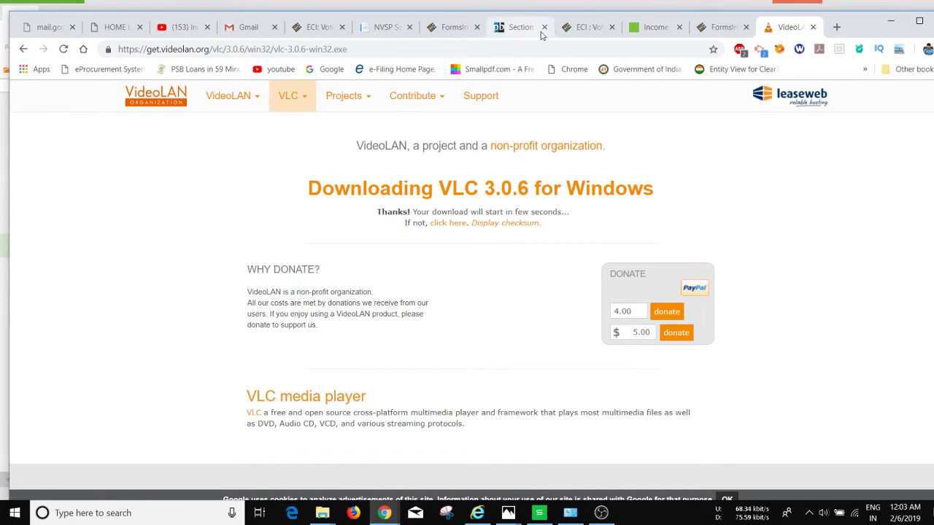
click(668, 27)
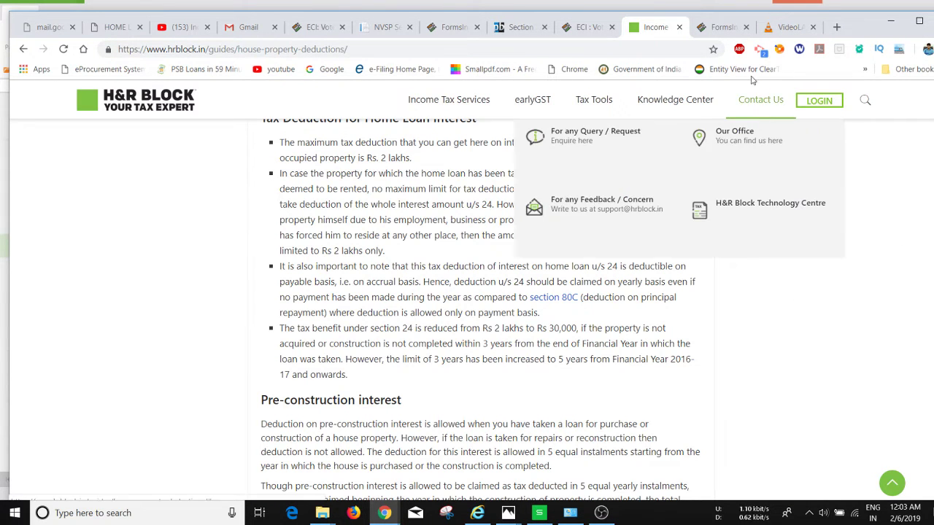
click(536, 34)
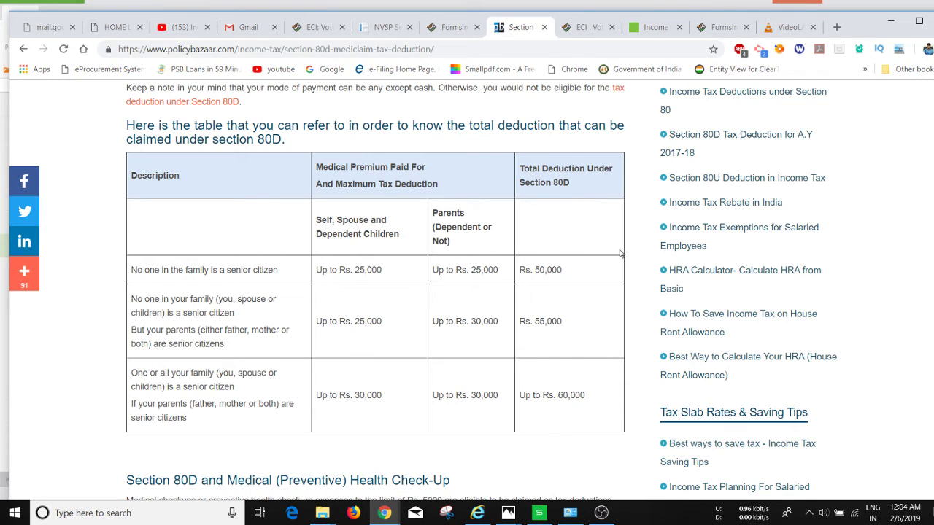
key(alt+Tab)
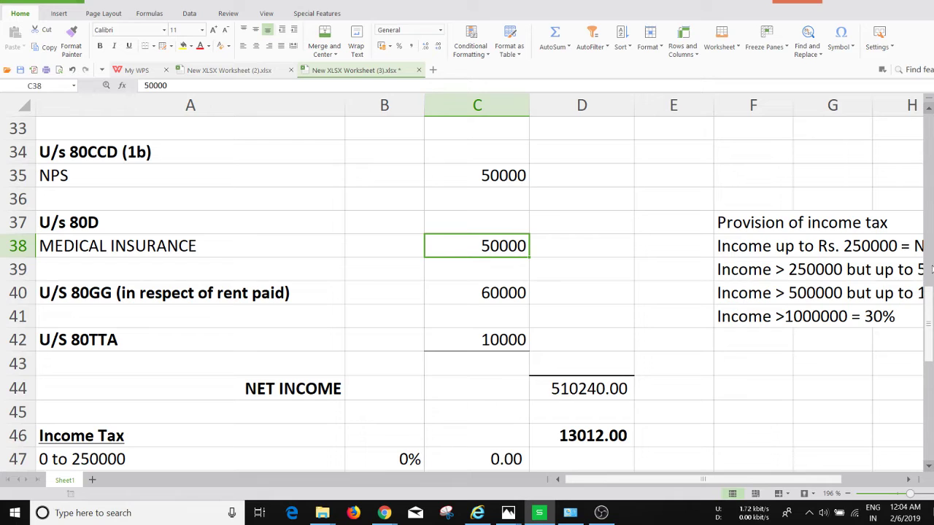
Step: Review the remaining Chapter VI-A deductions, the net income, the income tax slabs and the Section 87A deduction row
scroll(929, 322, down, 2)
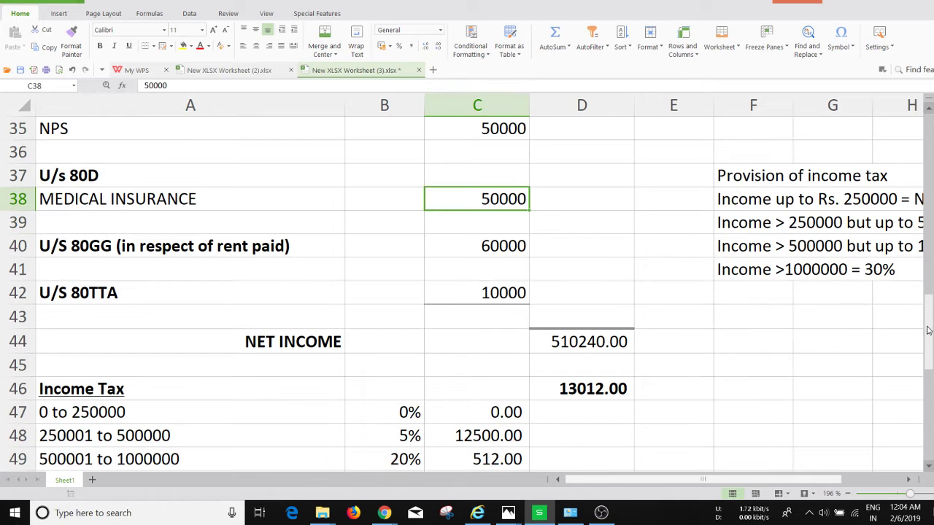
click(737, 348)
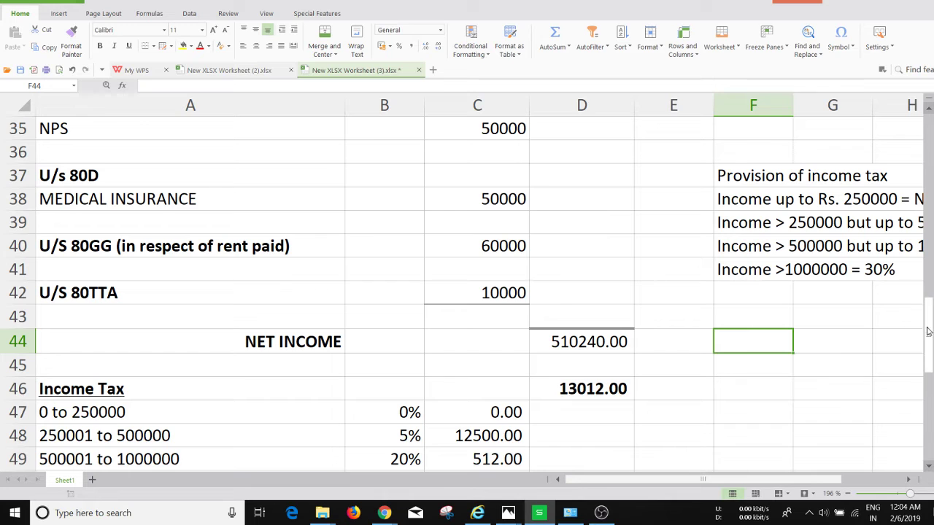
drag(928, 334, 929, 358)
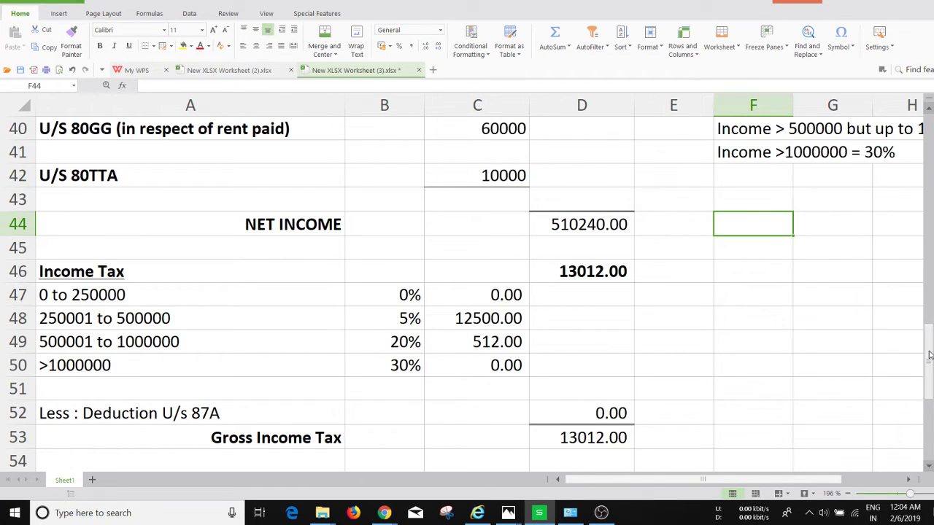
scroll(929, 356, up, 1)
scroll(930, 355, down, 2)
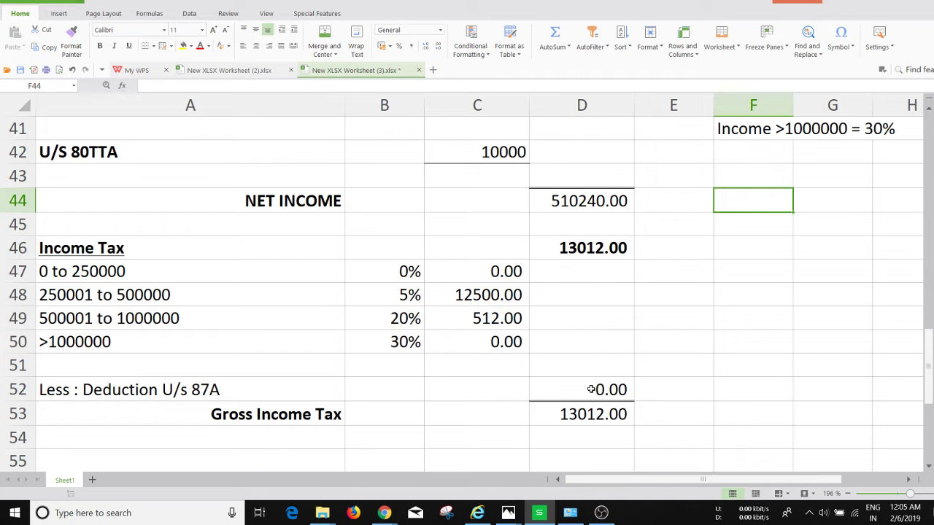
click(241, 201)
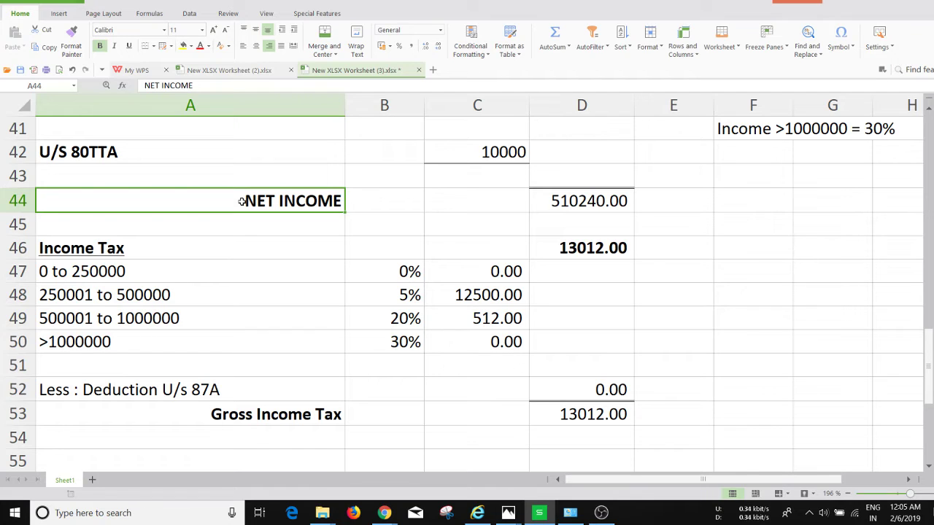
click(213, 392)
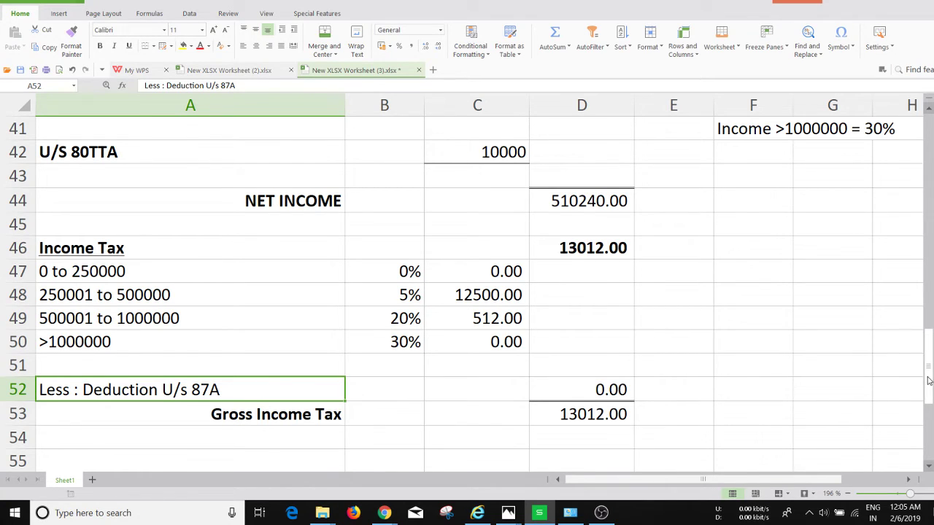
Step: Set the Salary amount in C10 to 989760
drag(928, 380, 919, 153)
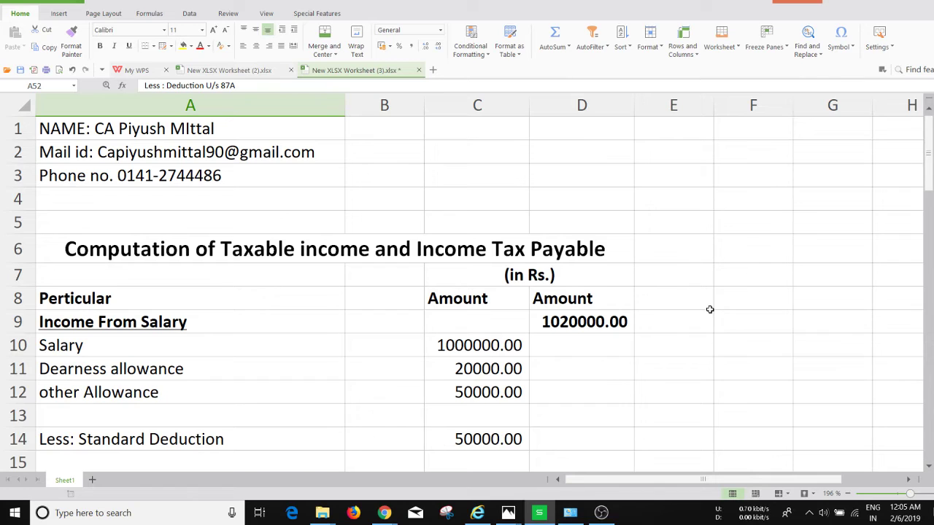
click(590, 324)
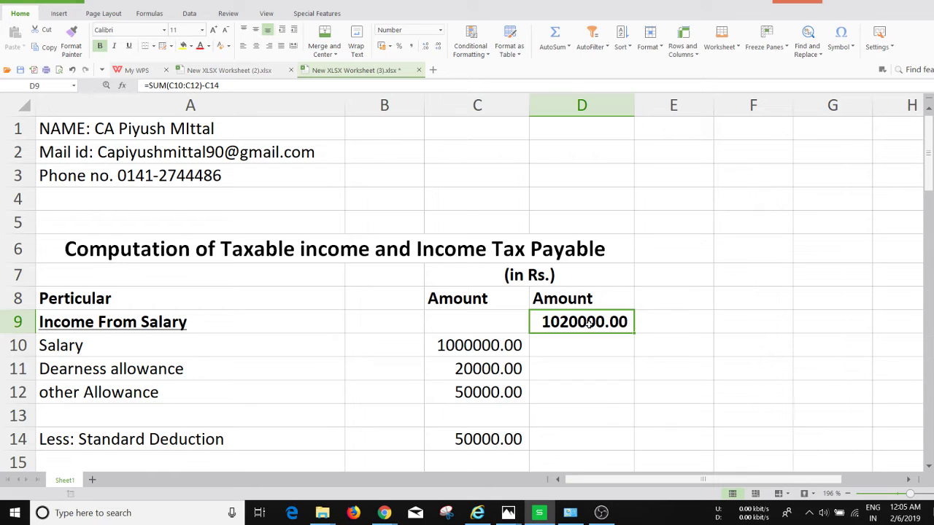
key(Left)
key(Down)
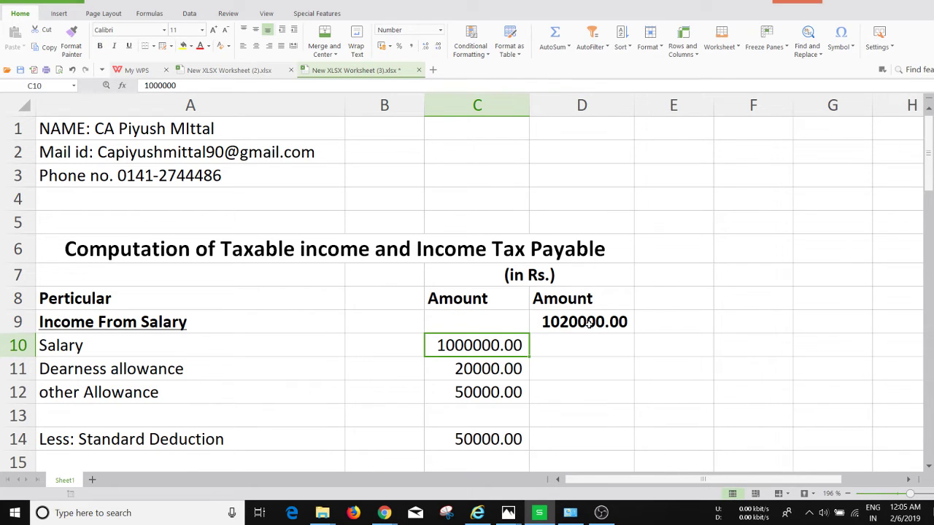
text(9)
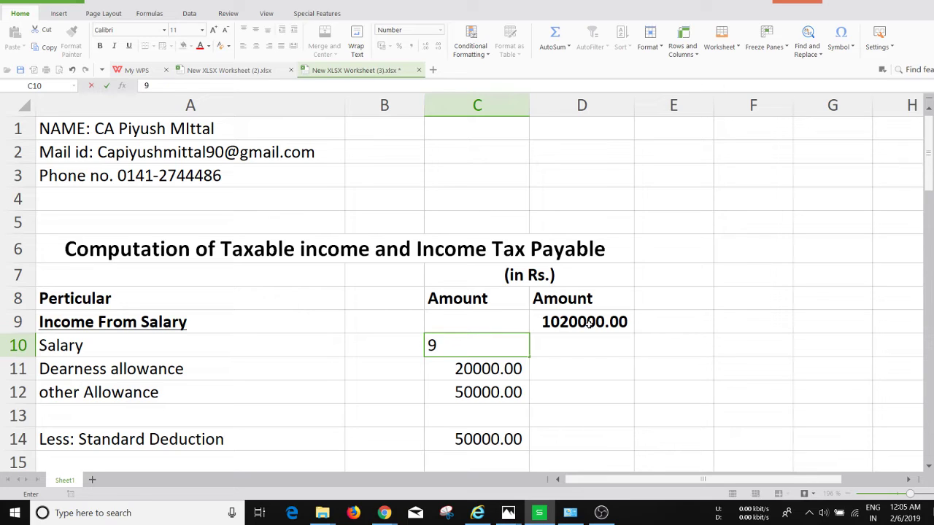
text(89760)
key(Return)
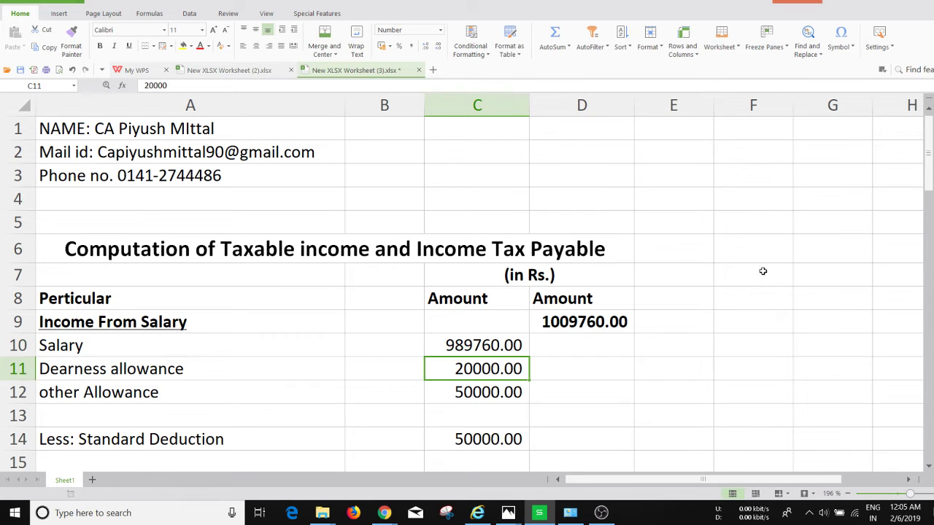
Step: Check the Gross Total Income in D24 against the Chapter VI-A deductions and the net income row
drag(930, 170, 903, 253)
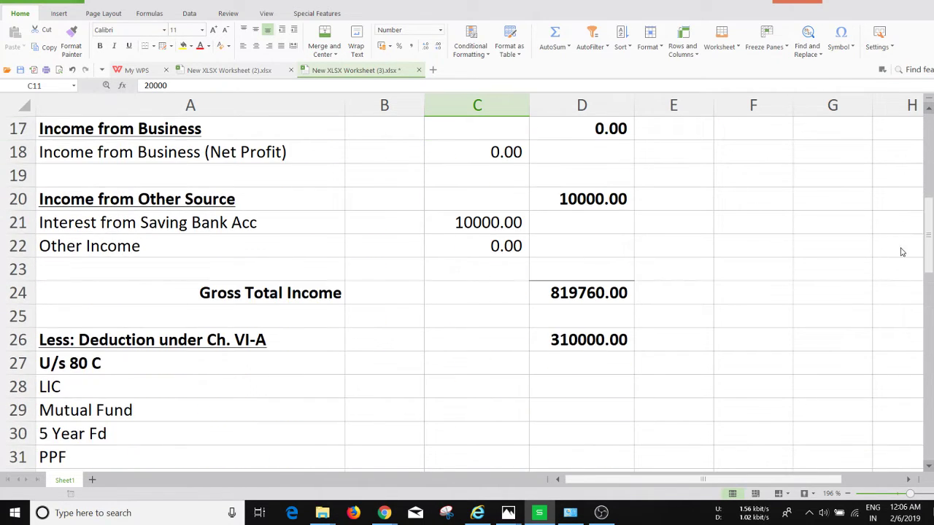
click(565, 289)
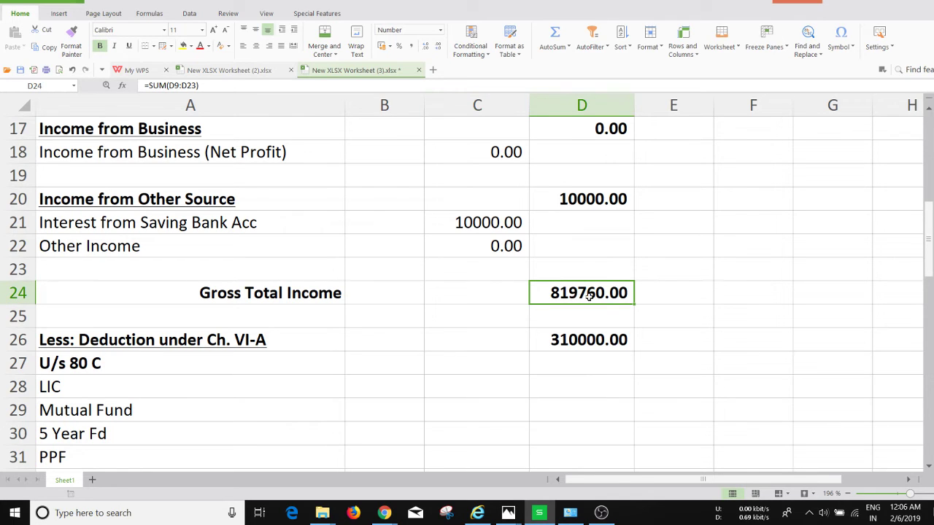
drag(929, 253, 921, 349)
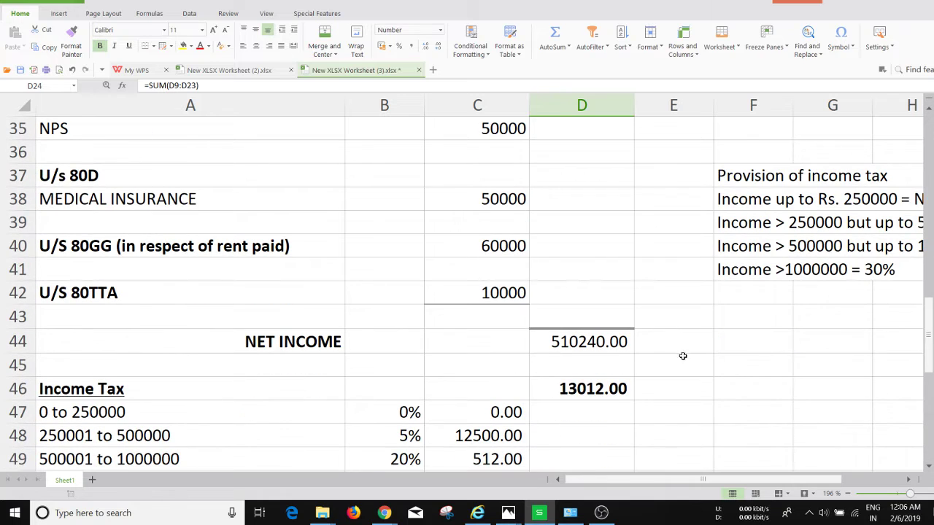
Step: Replace the NET INCOME value in D44 with the formula =D24-D26, Gross Total Income less the Chapter VI-A deductions
click(597, 342)
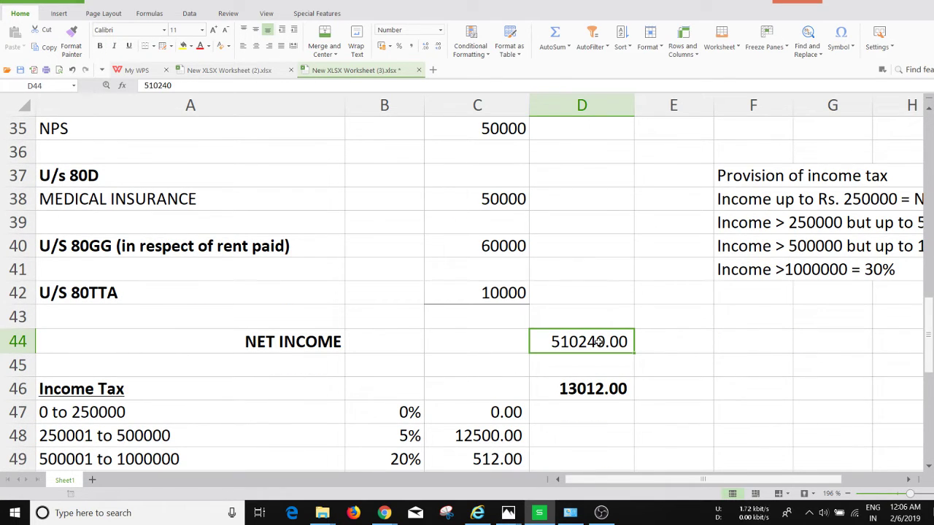
text(=)
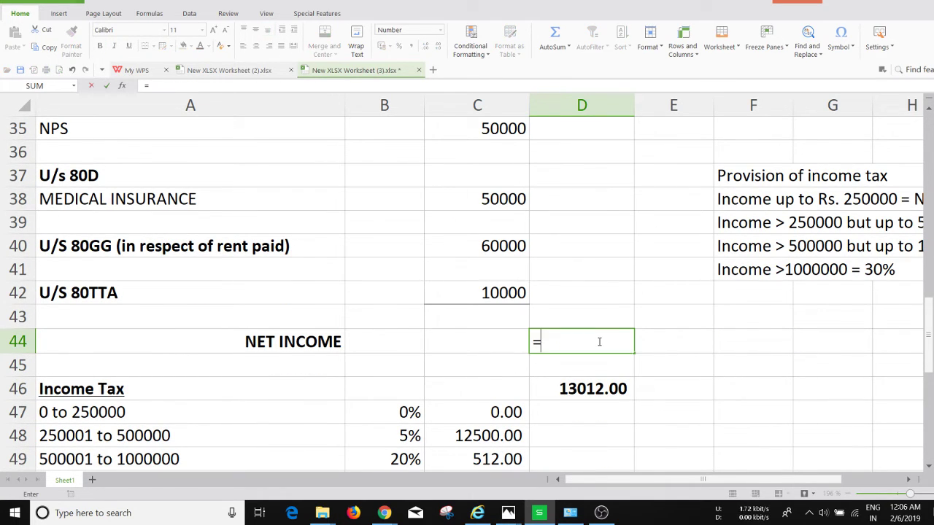
key(Up)
key(Up)
key(Up)
key(Up)
key(Up)
key(Up)
key(Up)
key(Up)
key(Up)
key(Up)
key(Up)
key(Up)
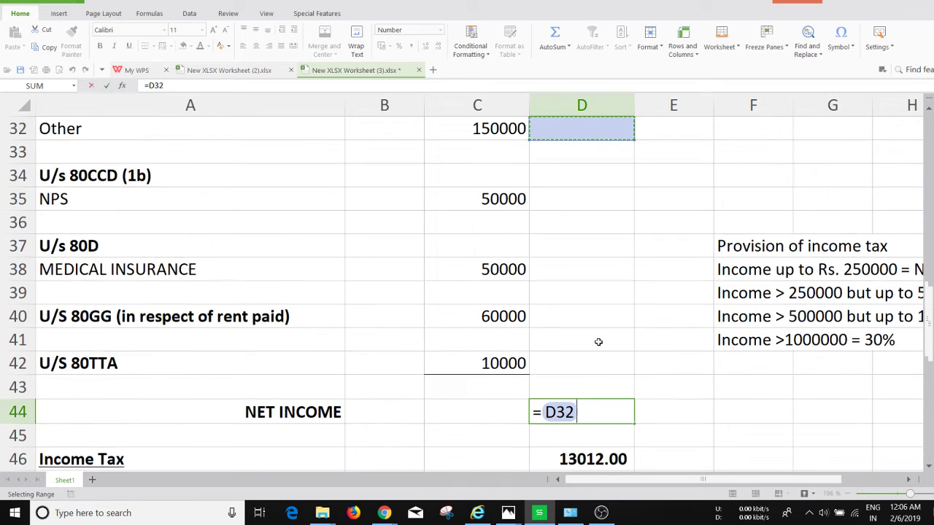
key(Up)
key(Up)
key(Up)
key(Up)
key(Up)
key(Up)
key(Up)
key(Up)
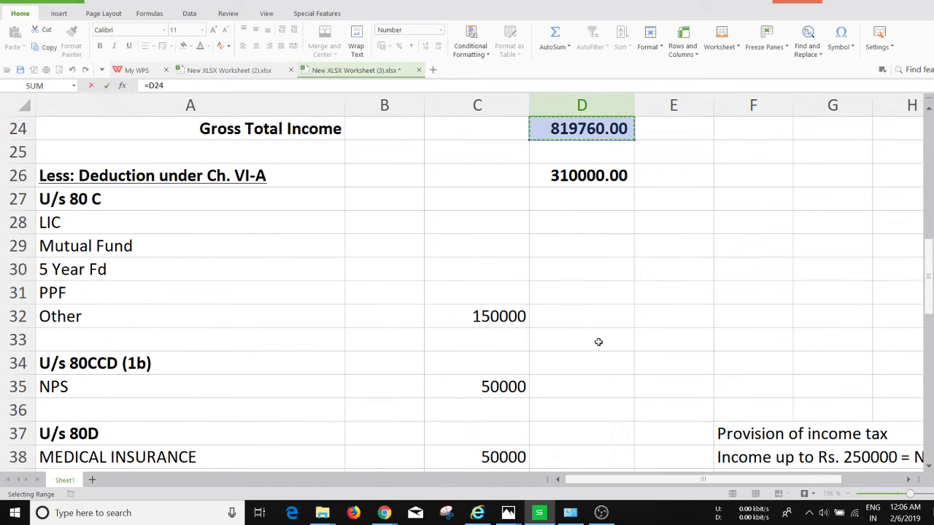
text(-)
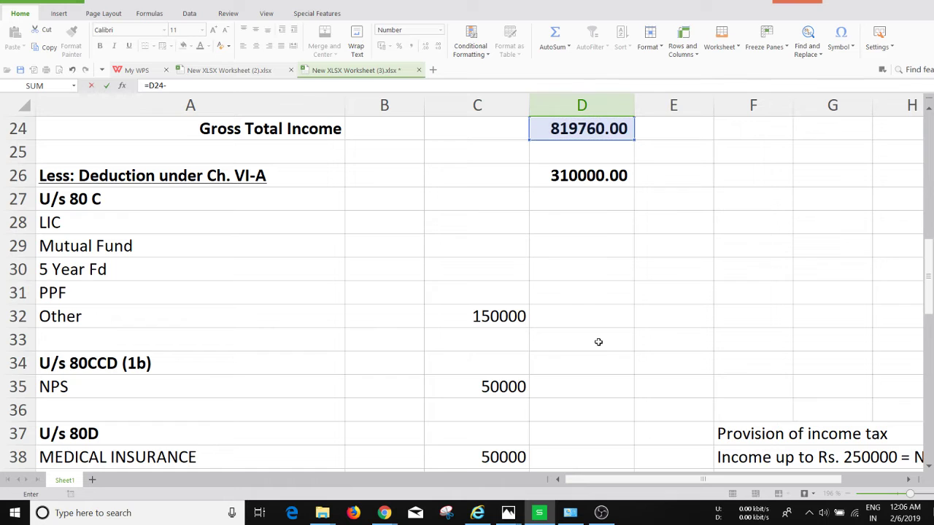
key(Up)
key(Up)
key(Up)
key(Up)
key(Up)
key(Up)
key(Up)
key(Up)
key(Up)
key(Up)
key(Up)
key(Up)
key(Up)
key(Up)
key(Up)
key(Up)
key(Up)
key(Up)
key(Up)
key(Up)
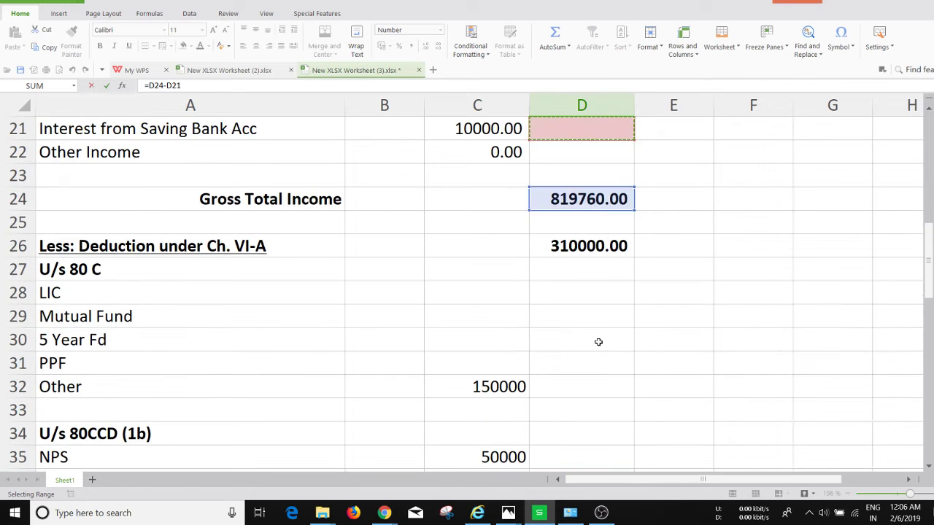
key(Down)
key(Down)
key(Down)
key(Down)
key(Down)
key(Return)
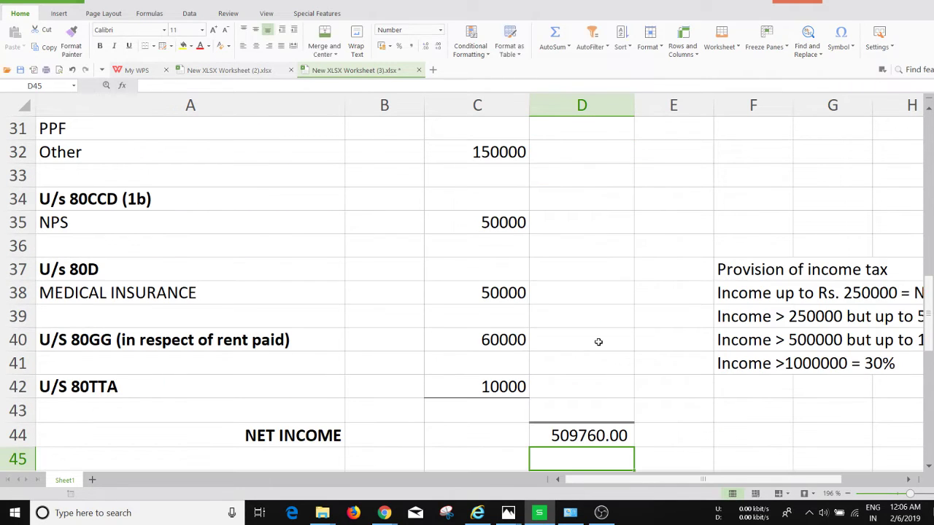
Step: Set the Salary amount in C10 to 980000
key(Up)
key(Up)
key(Up)
key(Up)
key(Up)
key(Up)
key(Up)
key(Up)
key(Up)
key(Up)
key(Up)
key(Up)
key(Up)
key(Up)
key(Up)
key(Up)
key(Up)
key(Up)
key(Up)
key(Up)
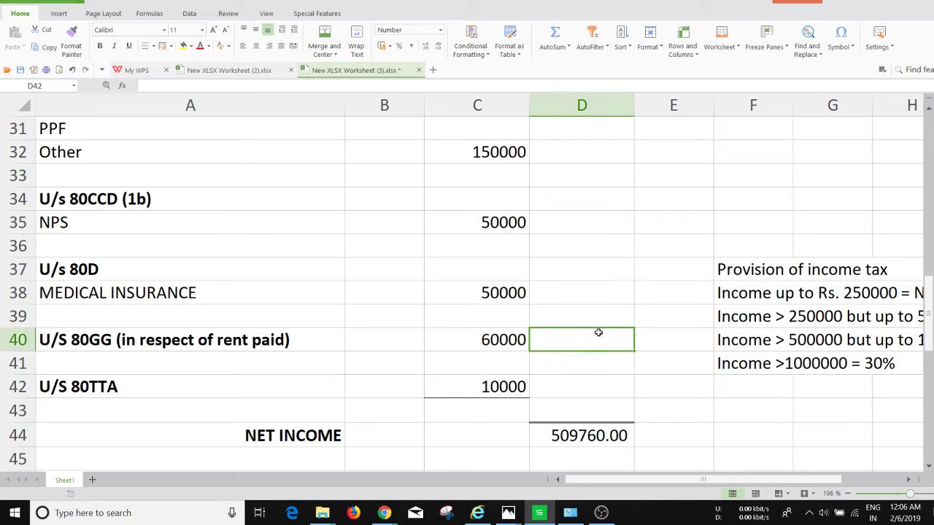
key(Up)
key(Up)
key(Up)
key(Up)
key(Up)
key(Up)
key(Up)
key(Up)
key(Down)
key(Down)
key(Down)
key(Down)
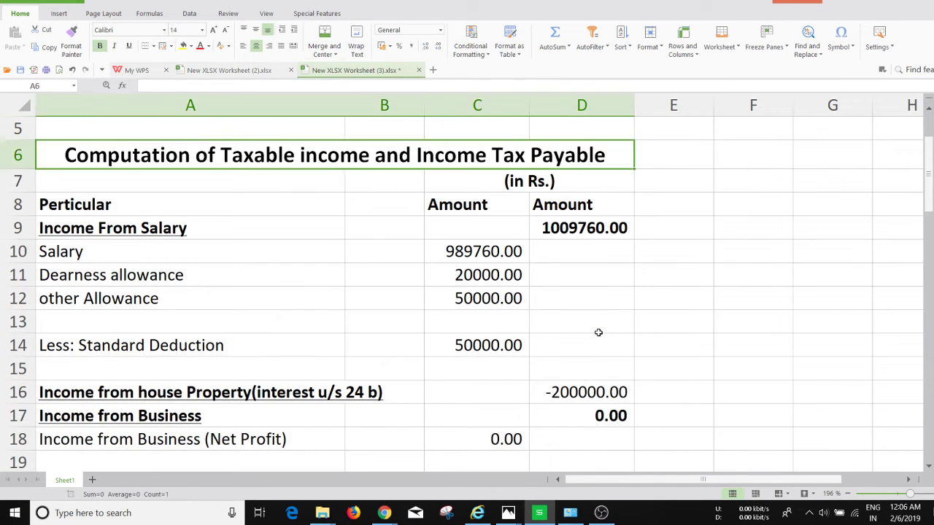
key(Down)
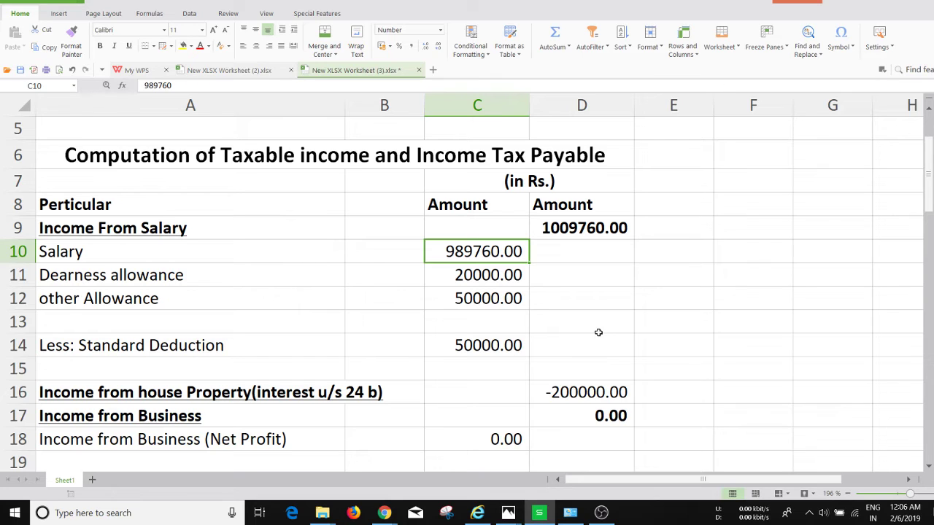
text(98)
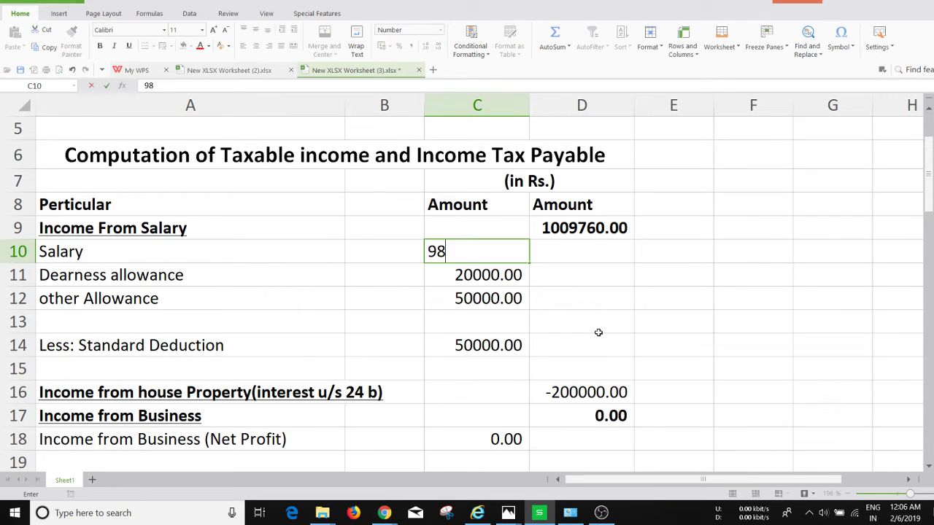
text(0000)
key(Return)
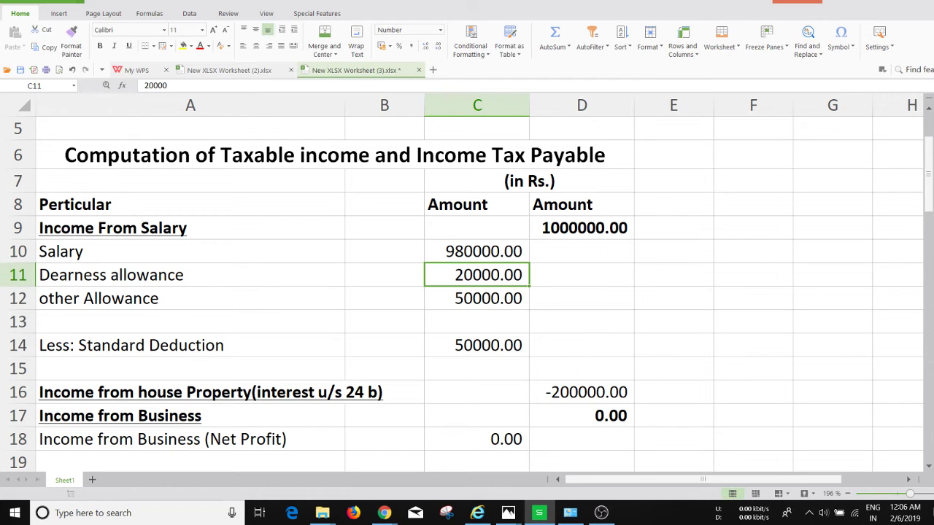
Step: Review the salary components in C10:C12, the standard deduction in C14, the other income heads, Gross Total Income and the Chapter VI-A deductions
mouse_move(927, 173)
mouse_down()
mouse_move(926, 414)
mouse_move(924, 164)
mouse_move(926, 212)
mouse_move(926, 181)
mouse_up()
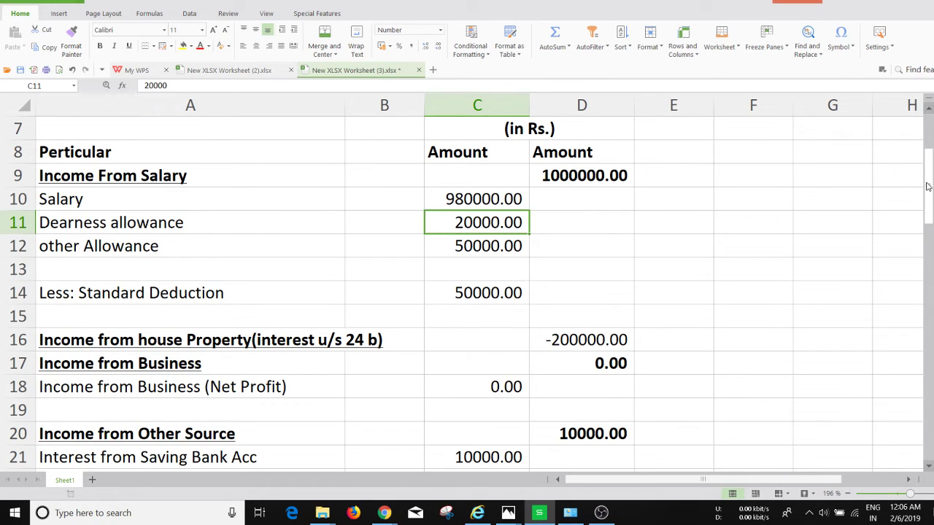
drag(928, 187, 927, 191)
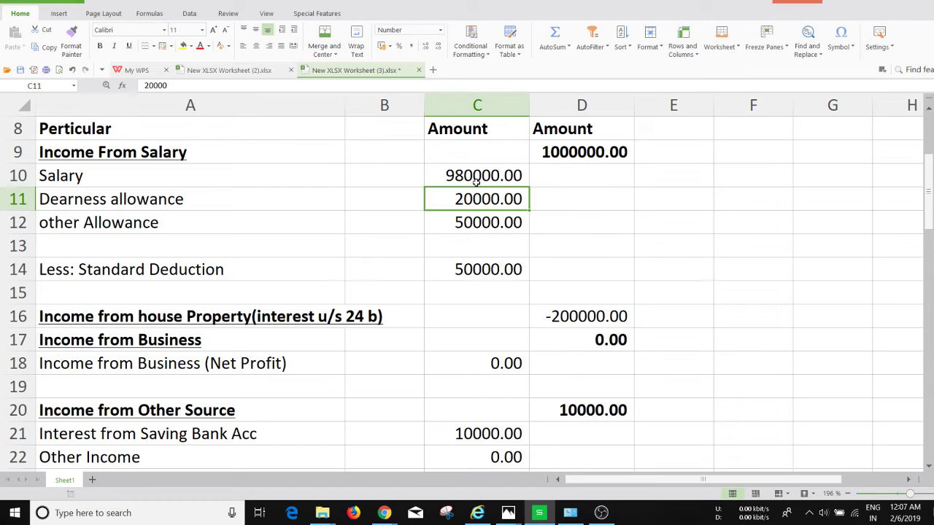
drag(476, 175, 476, 222)
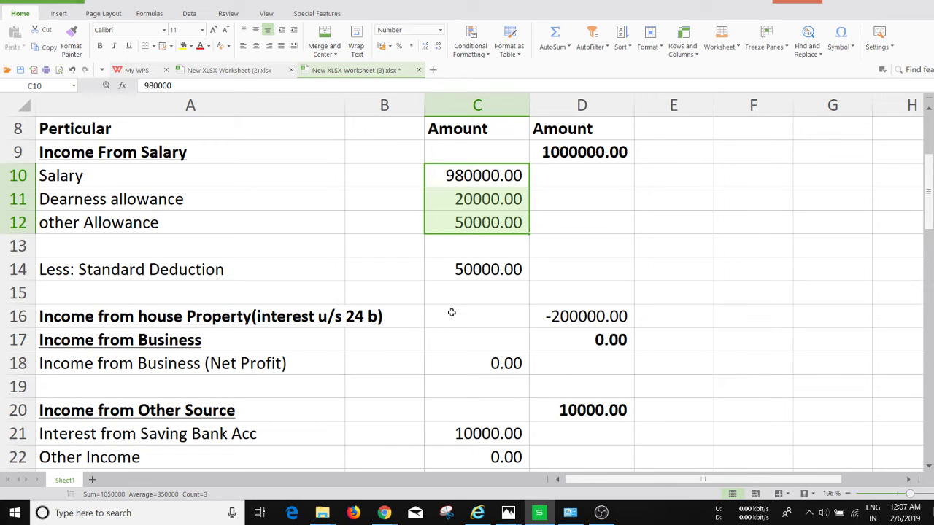
click(476, 277)
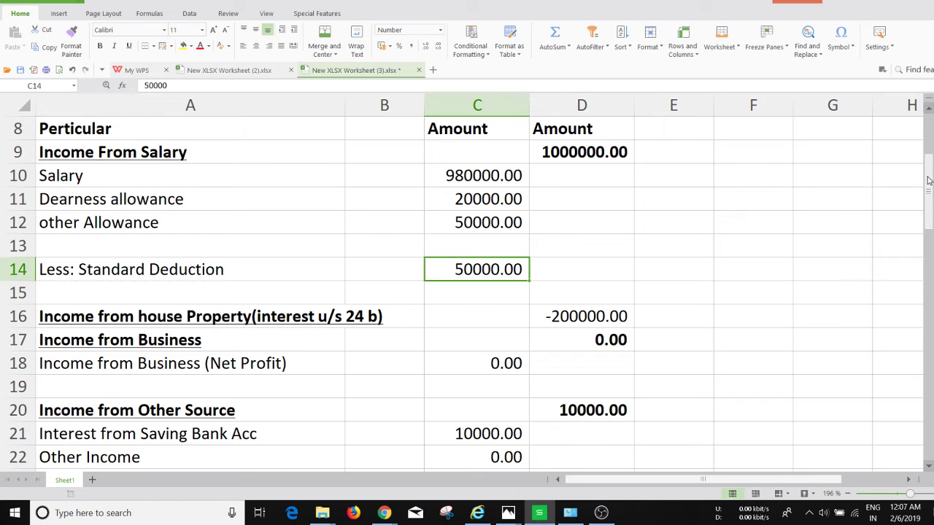
scroll(927, 193, down, 1)
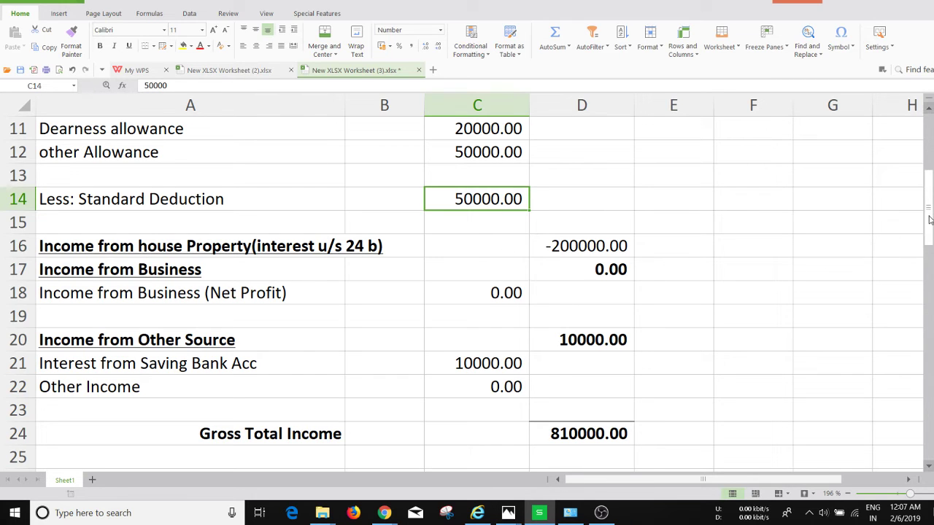
mouse_move(929, 219)
mouse_down()
mouse_move(924, 191)
mouse_move(925, 230)
mouse_up()
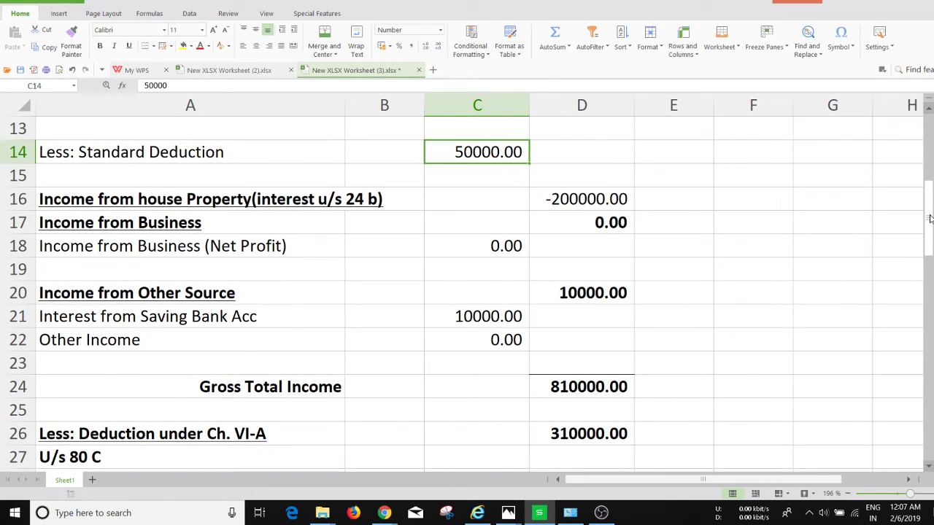
drag(929, 216, 929, 224)
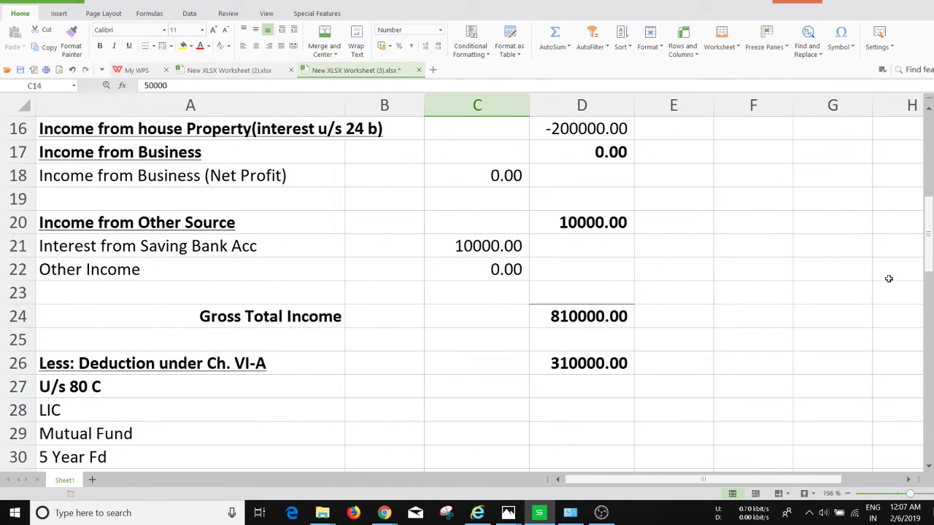
drag(928, 234, 927, 311)
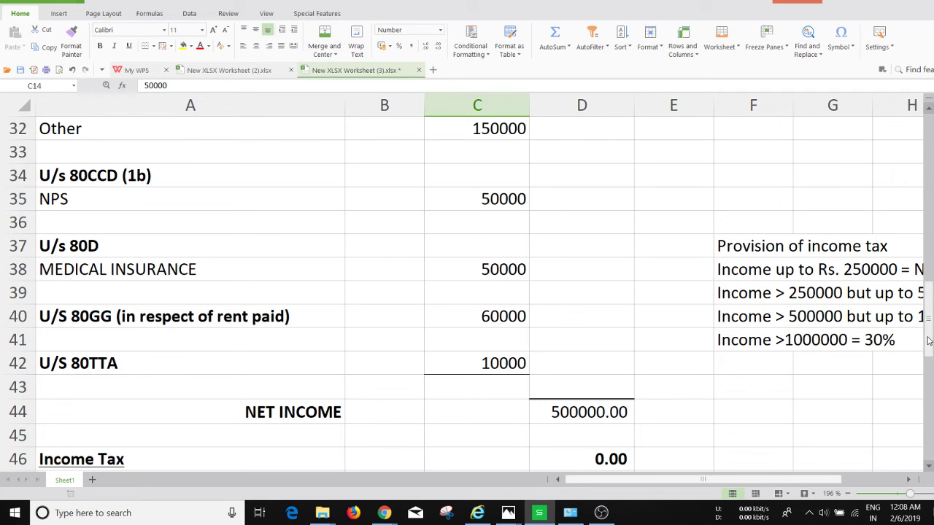
drag(927, 337, 926, 303)
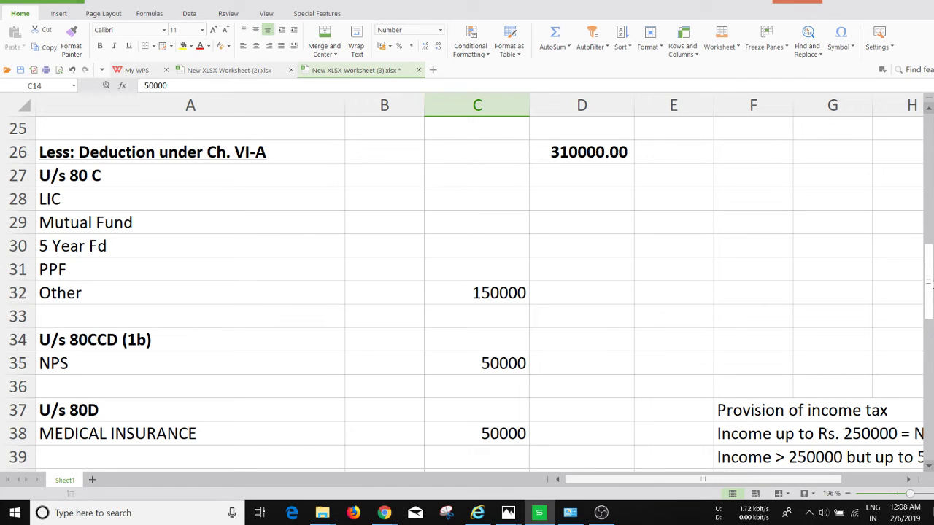
Step: Extend the U/S 80TTA label in A42 to read "U/S 80TTA (Saving Interest)" and save the workbook
drag(931, 282, 929, 299)
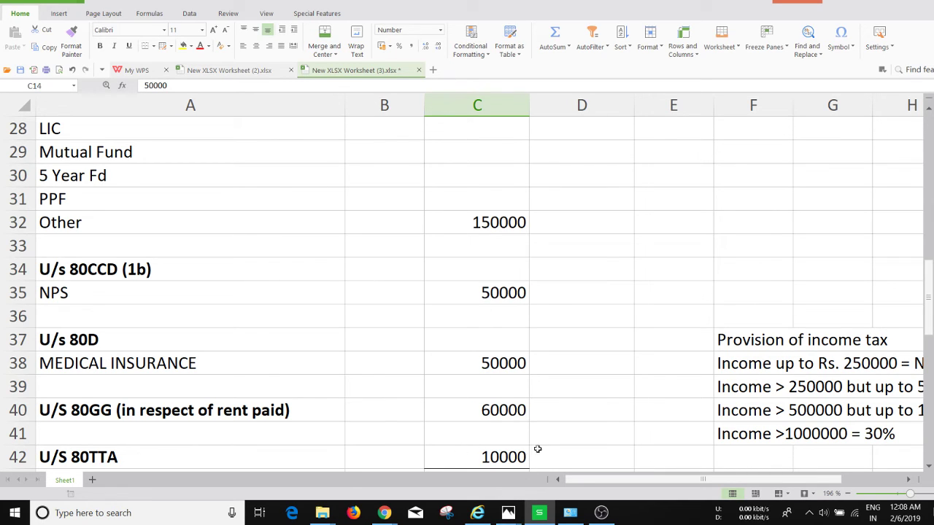
click(297, 459)
double_click(297, 459)
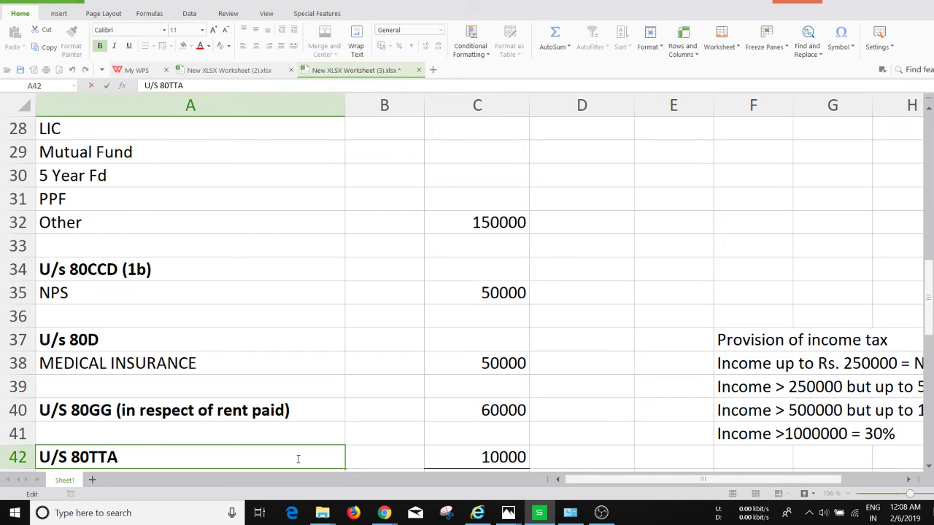
text((Saving Inter)
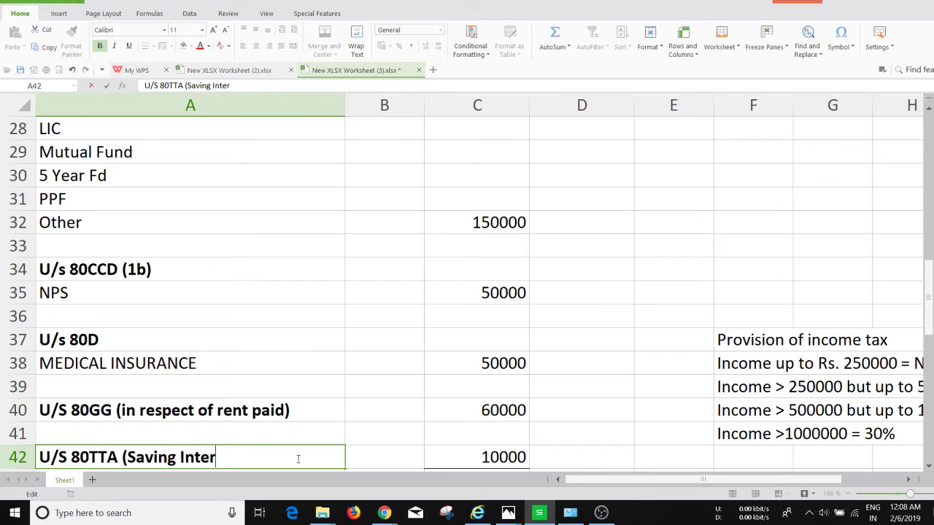
text(est))
key(ctrl+Return)
key(ctrl+s)
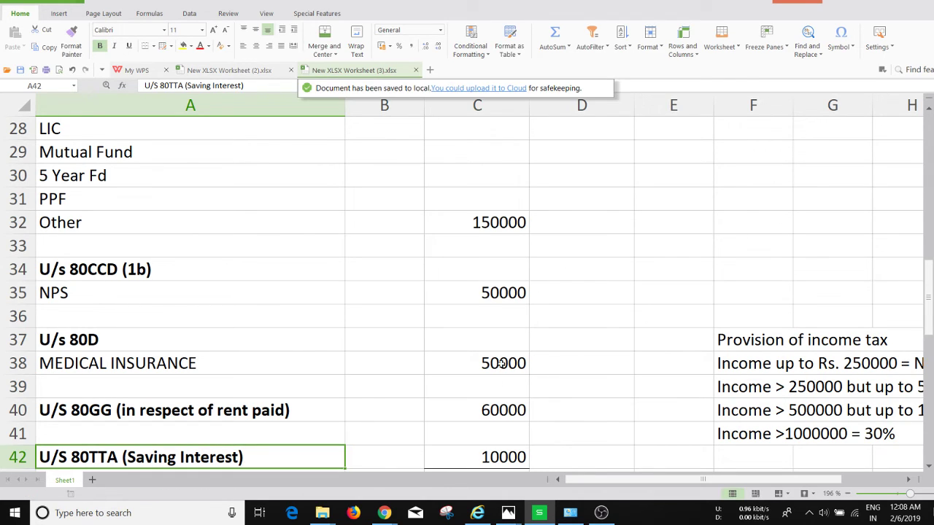
Step: Examine the U/S 80GG rent-paid deduction in row 40 and the NET INCOME and Income Tax rows below it
click(474, 429)
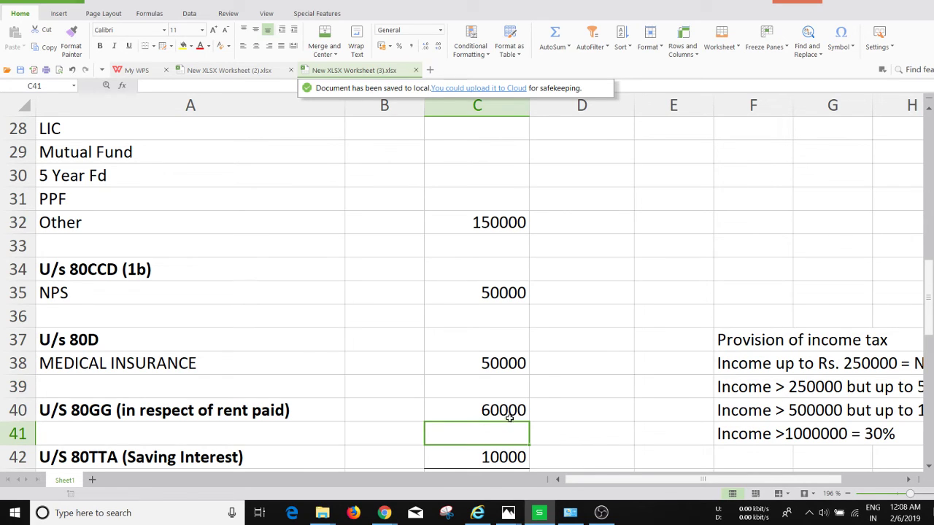
click(504, 413)
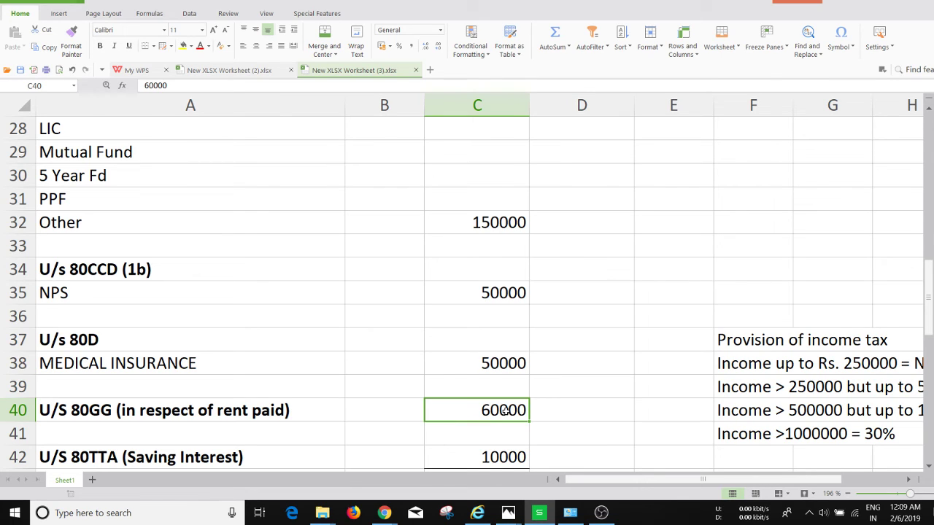
click(306, 409)
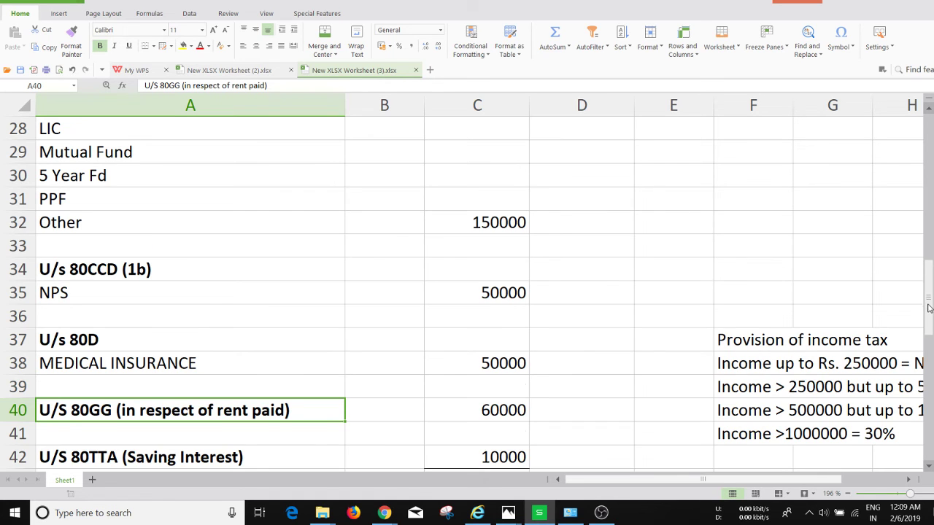
drag(929, 305, 929, 343)
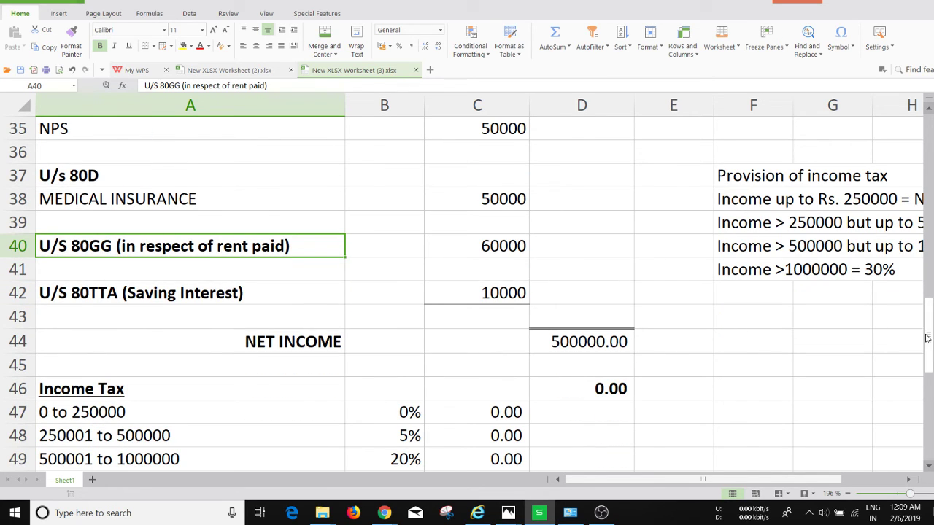
Step: Set the Salary amount in C10 to 990000
drag(929, 340, 925, 148)
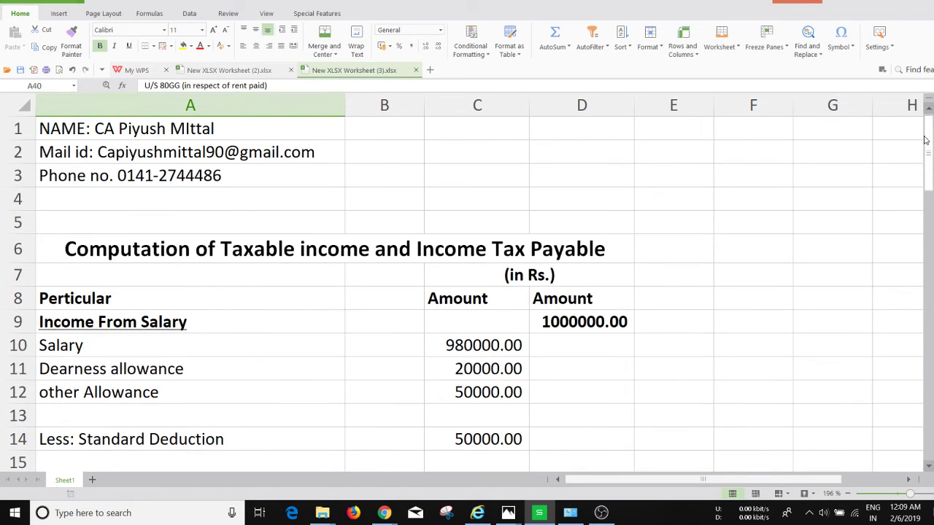
click(472, 350)
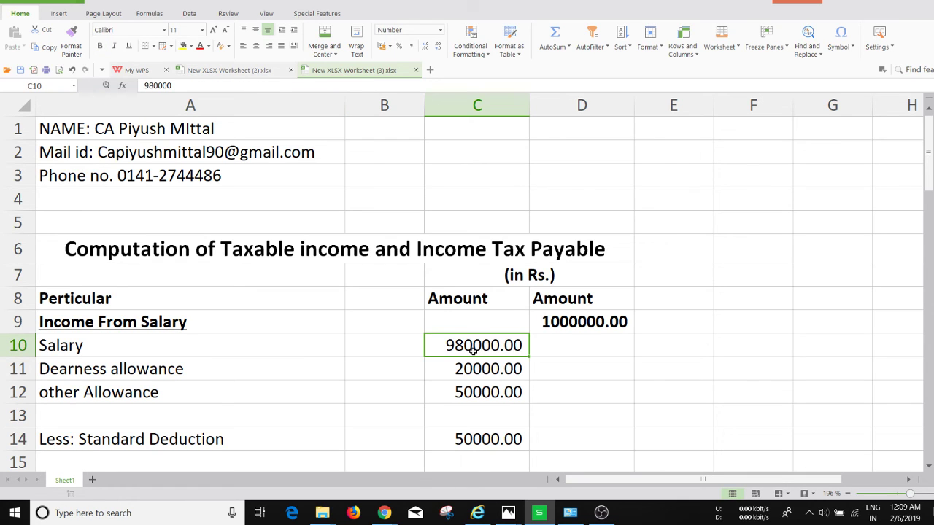
text(990000)
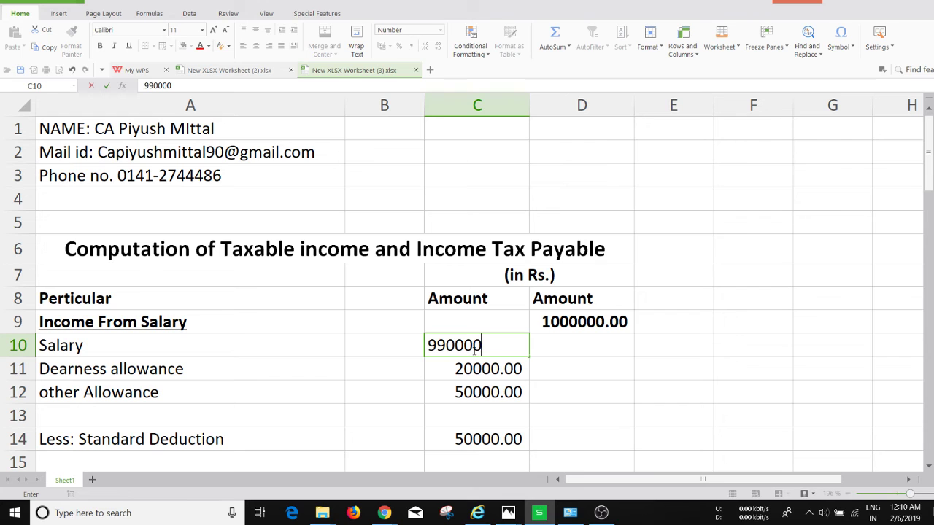
key(Return)
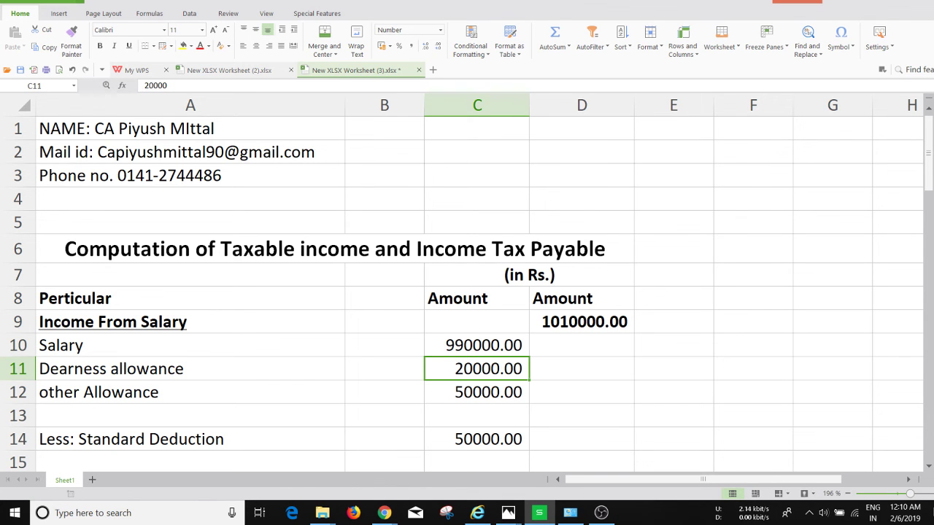
Step: Examine the slab-wise income tax, cess and total tax payable, plus the TDS, advance tax, self assessment tax and TCS rows
drag(930, 172, 913, 402)
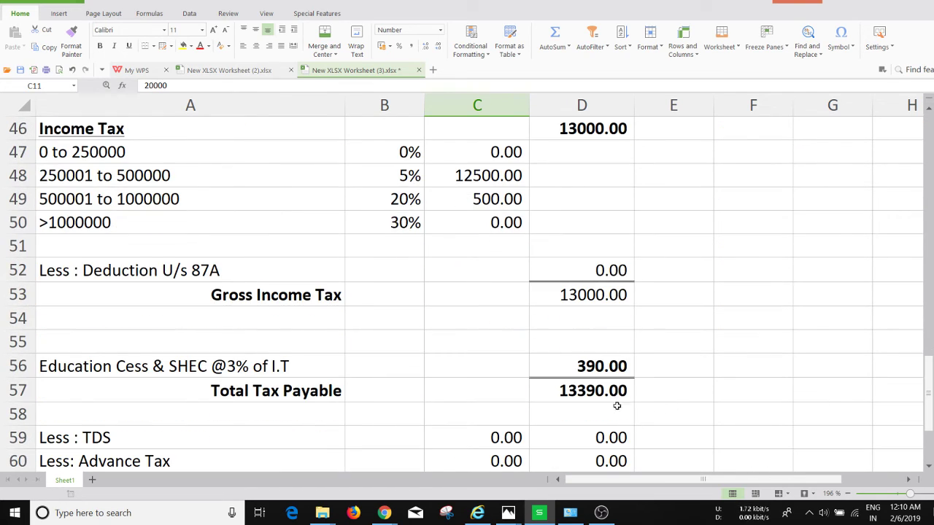
drag(927, 385, 927, 399)
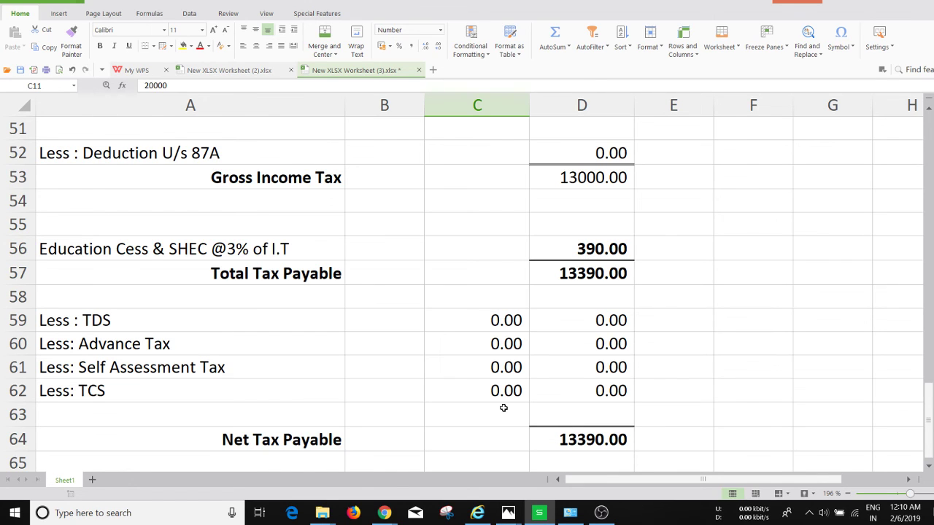
click(237, 365)
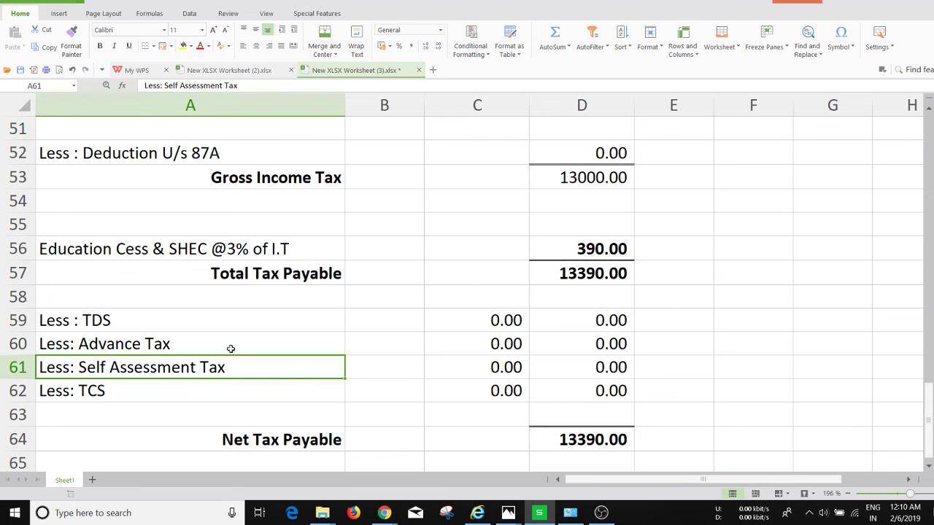
click(231, 347)
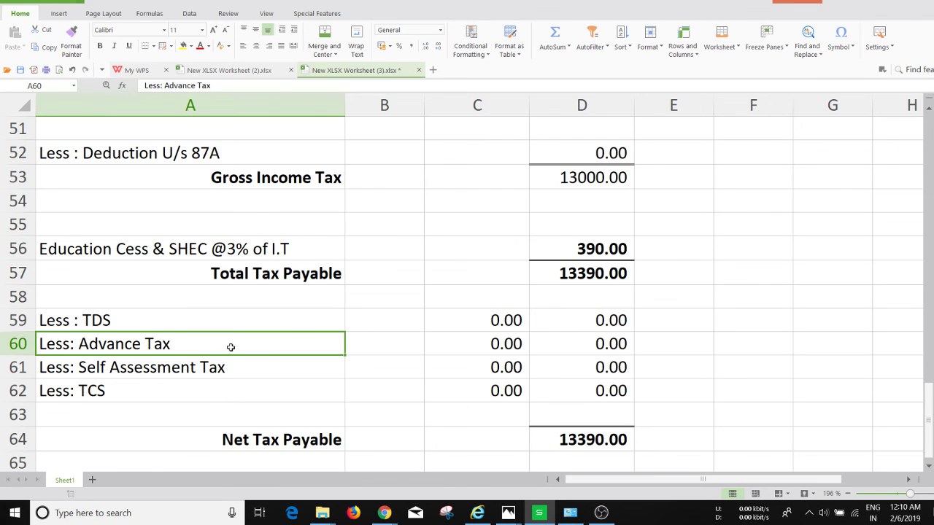
click(223, 373)
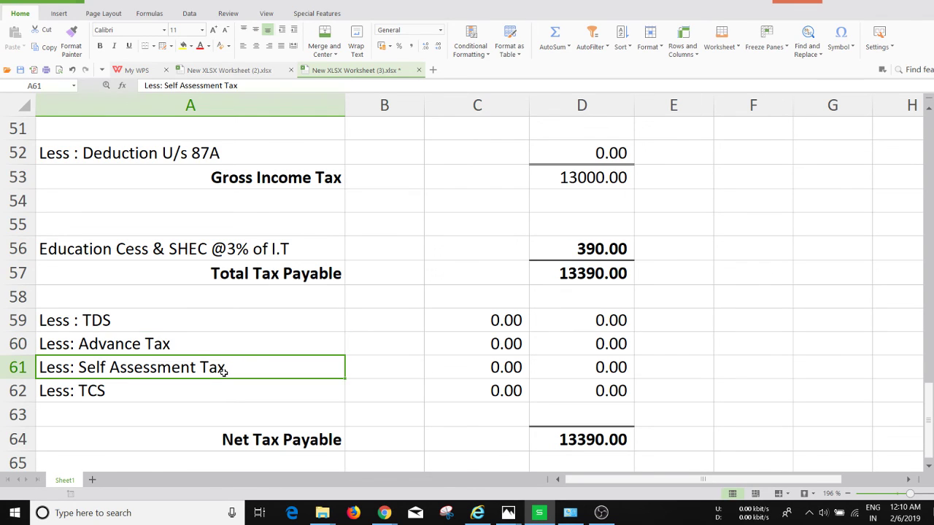
click(217, 321)
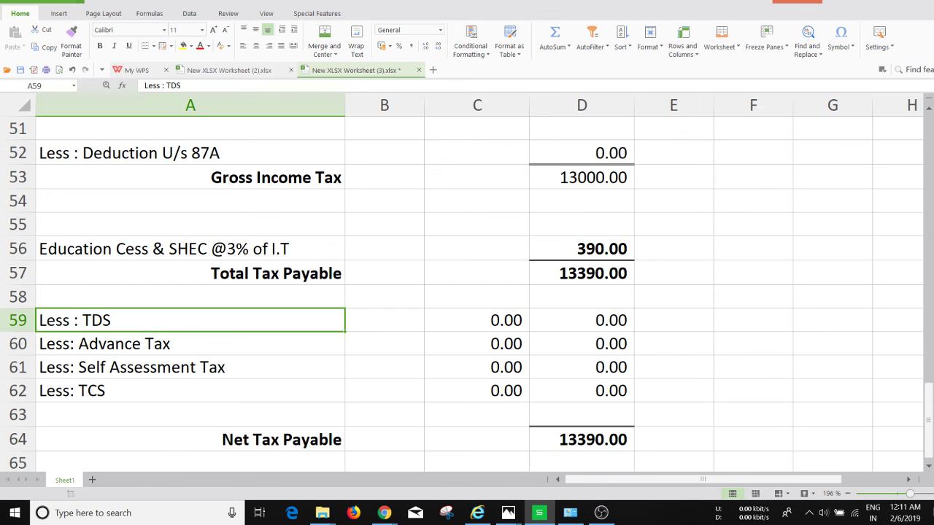
Step: Review the net income and the income heads again, including the business net profit in C18 and the Gross Total Income
scroll(467, 292, up, 7)
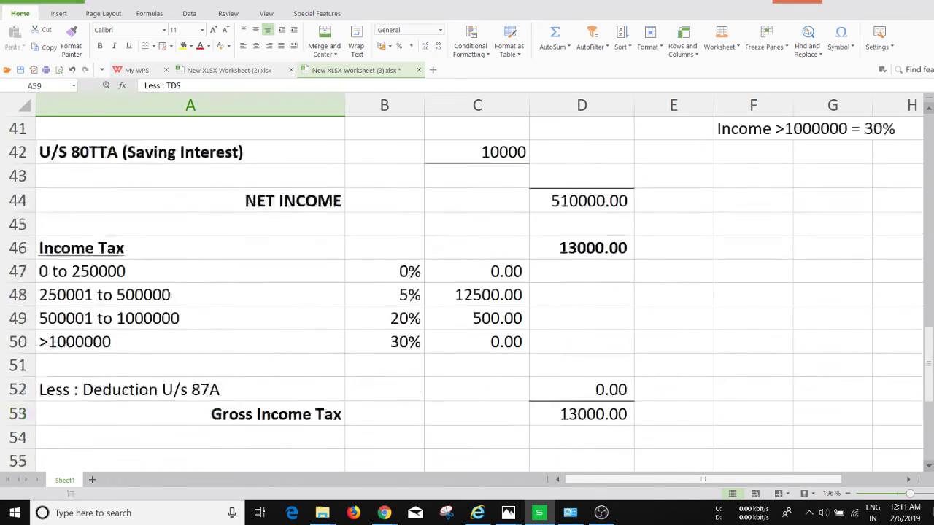
scroll(467, 292, up, 8)
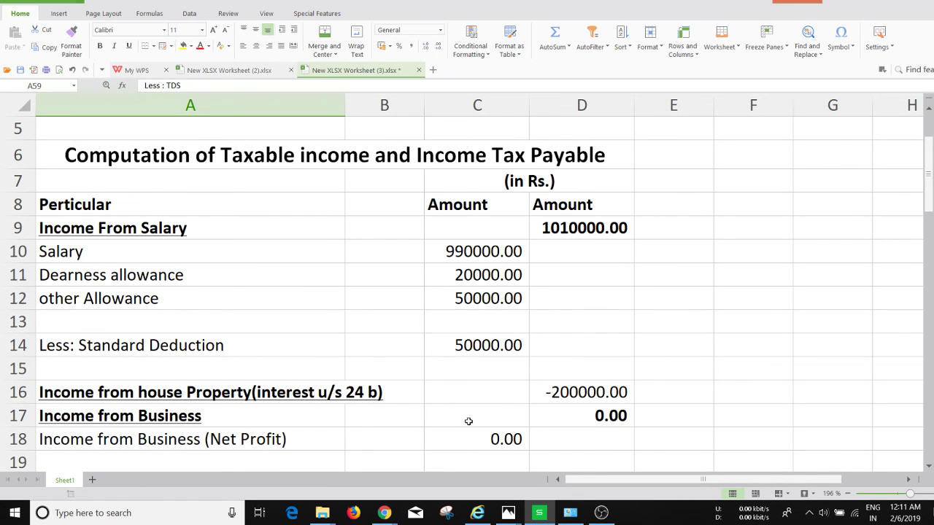
click(475, 446)
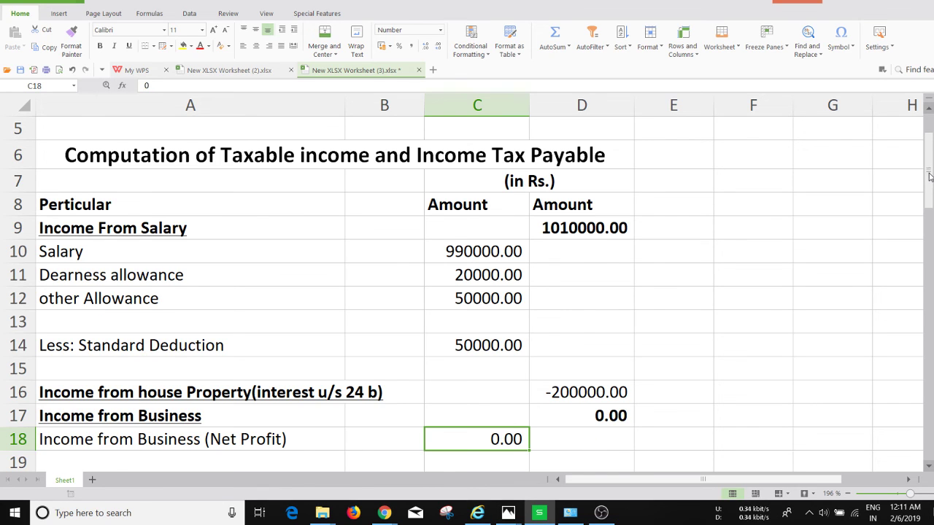
scroll(929, 181, up, 2)
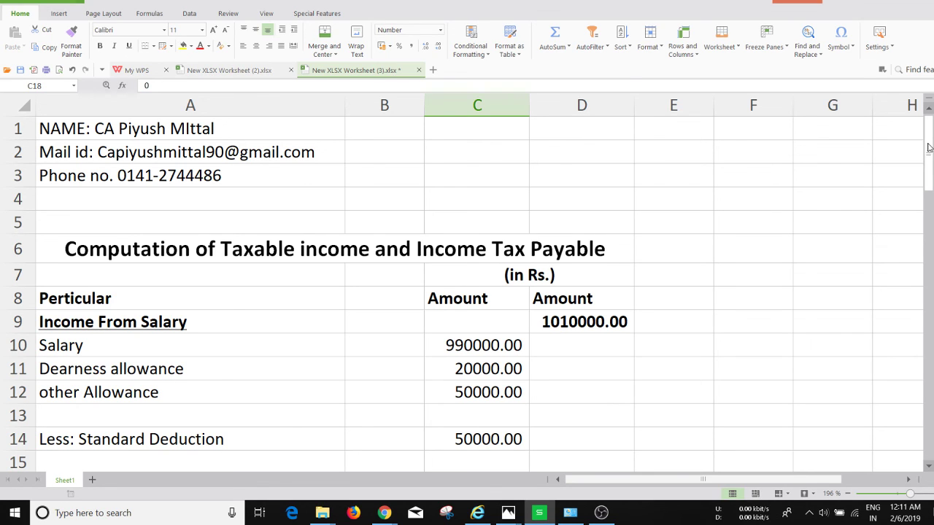
drag(928, 150, 927, 168)
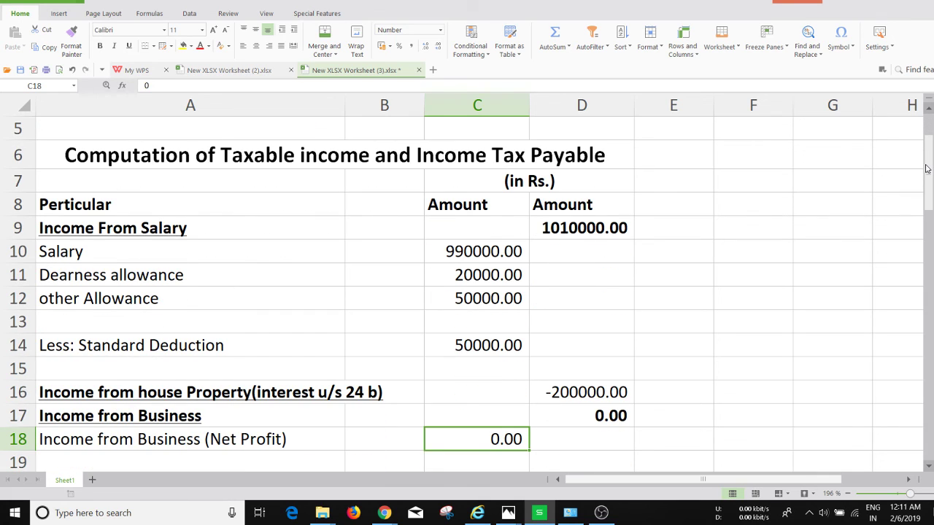
drag(926, 169, 927, 199)
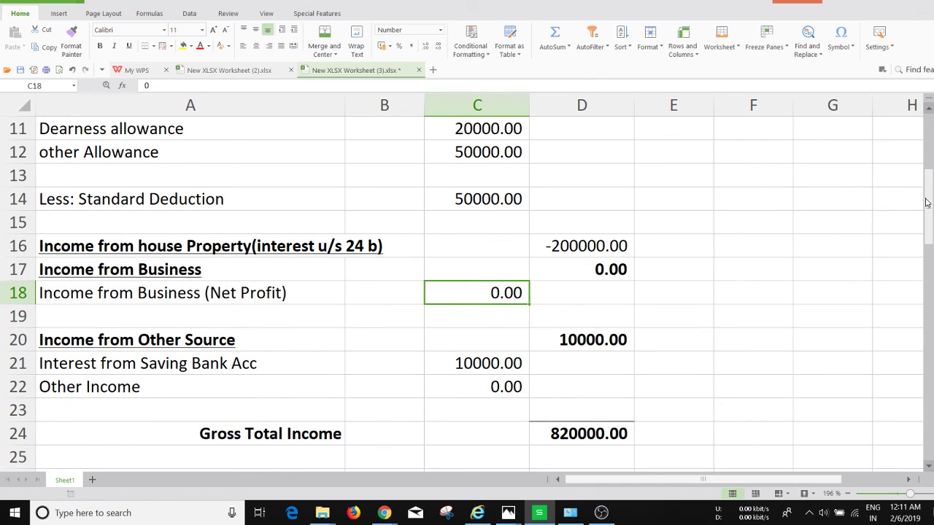
key(alt+Tab)
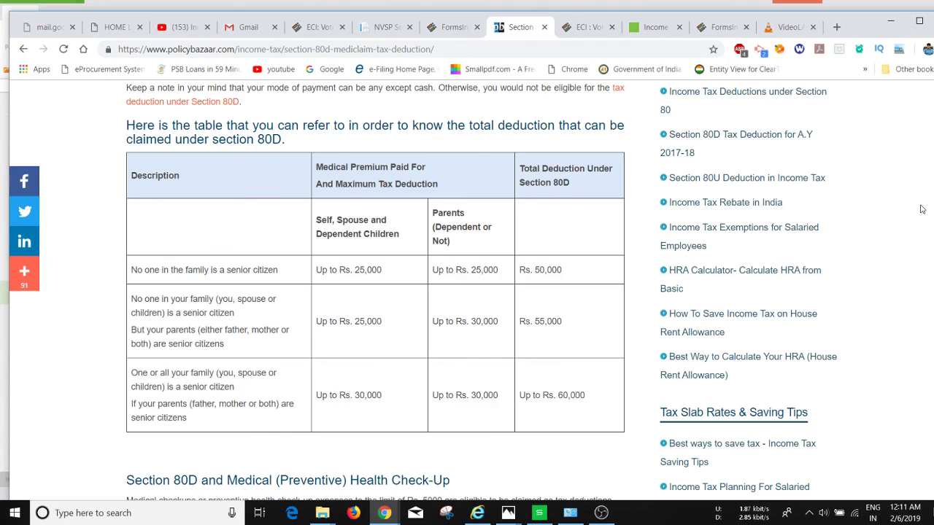
key(alt+Tab)
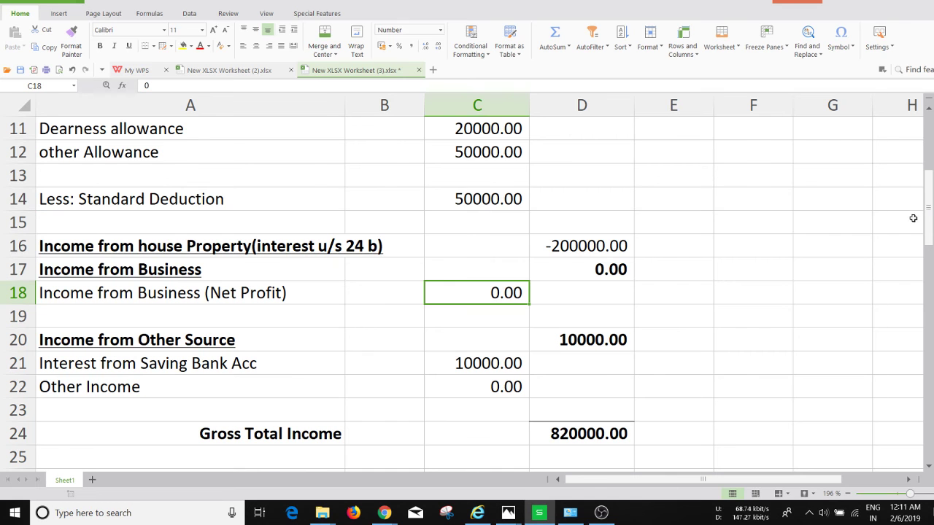
key(alt+Tab)
key(Tab)
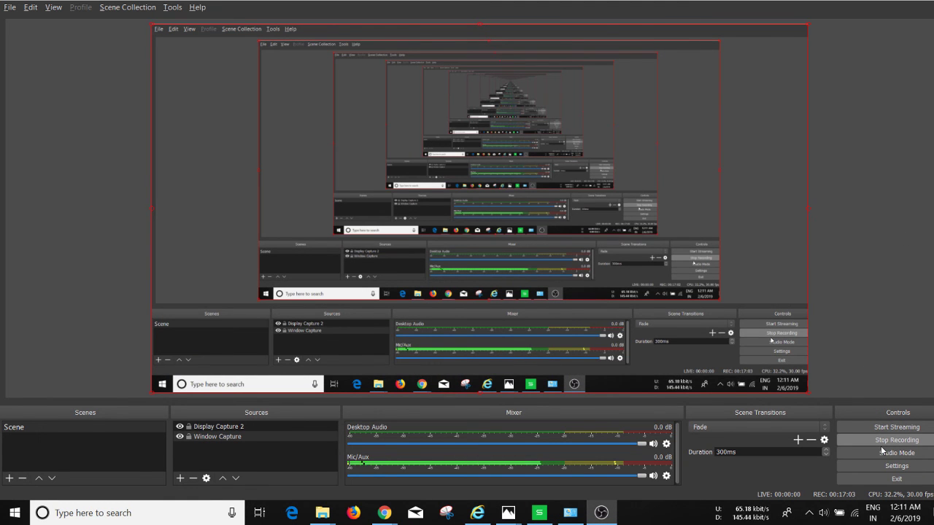